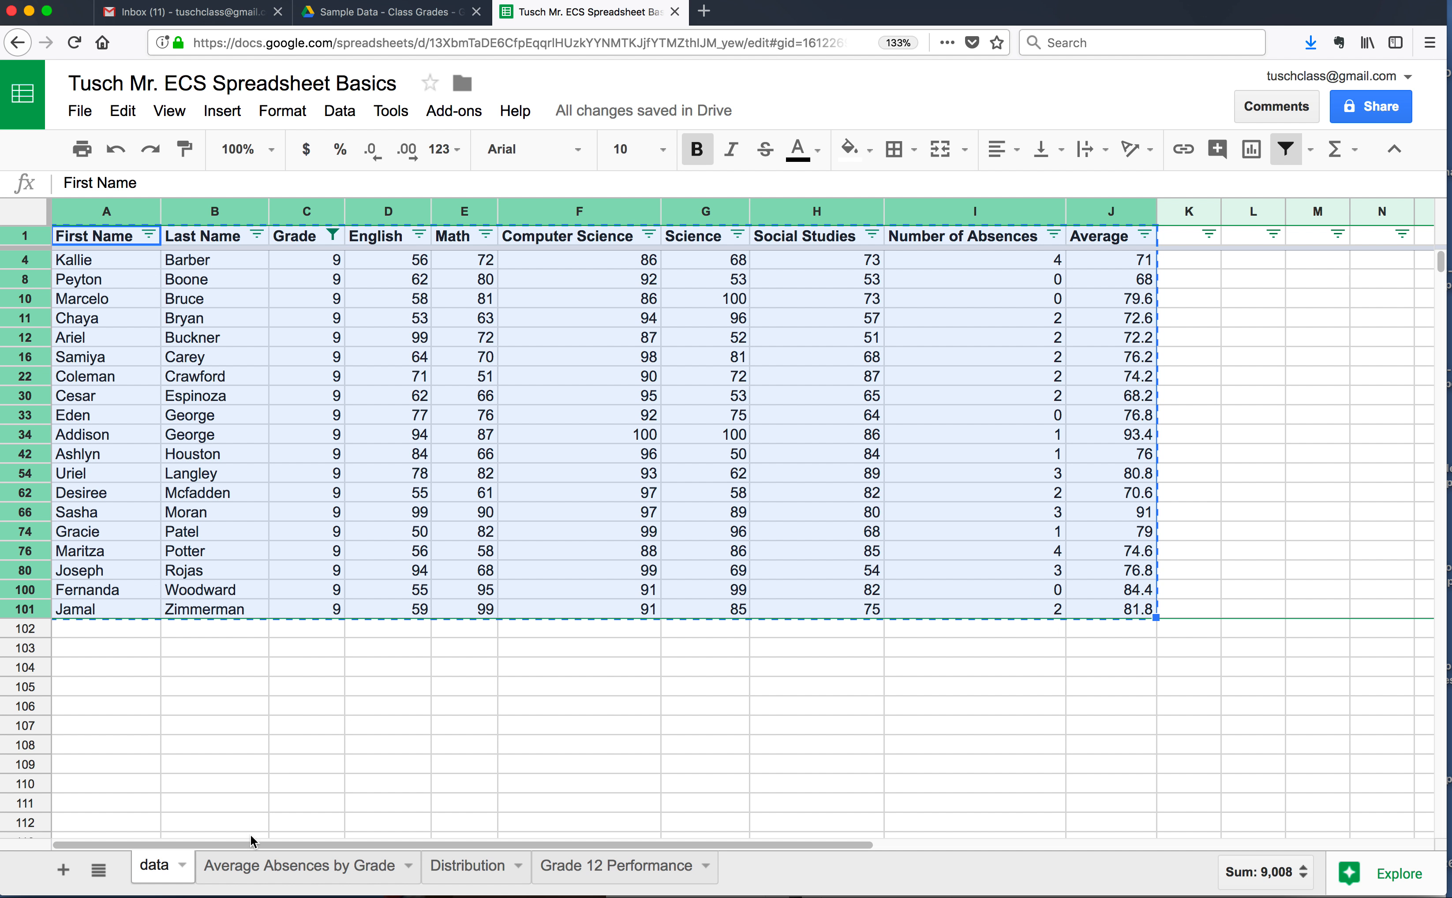
Paste the copied grade 9 records into the Average Absences by Grade sheet starting at cell A10.
left_click(370, 867)
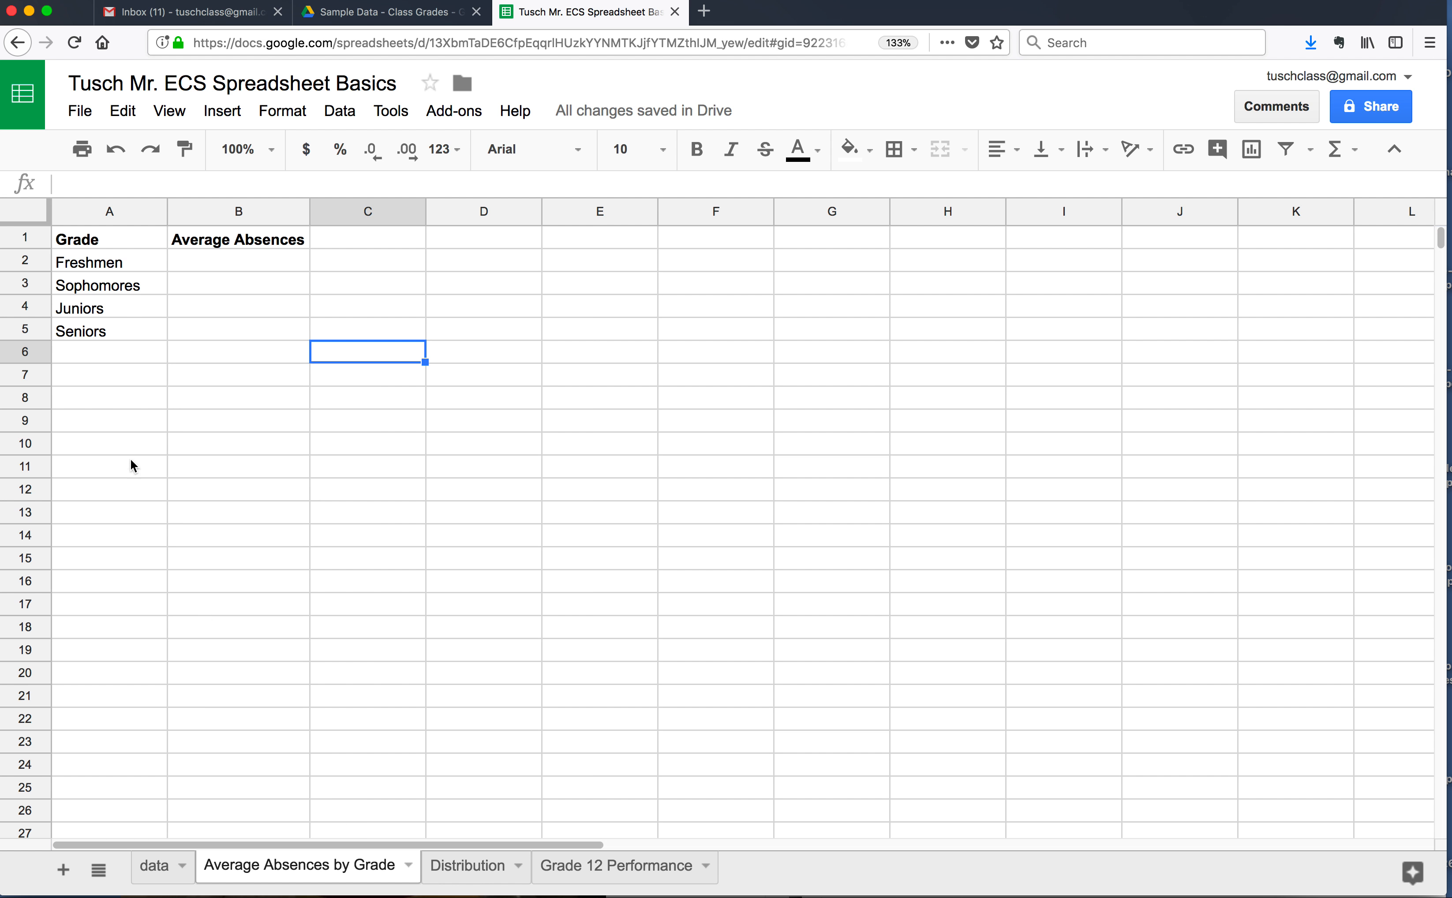
left_click(113, 442)
key("super+v")
scroll(275, 403, "down", 2)
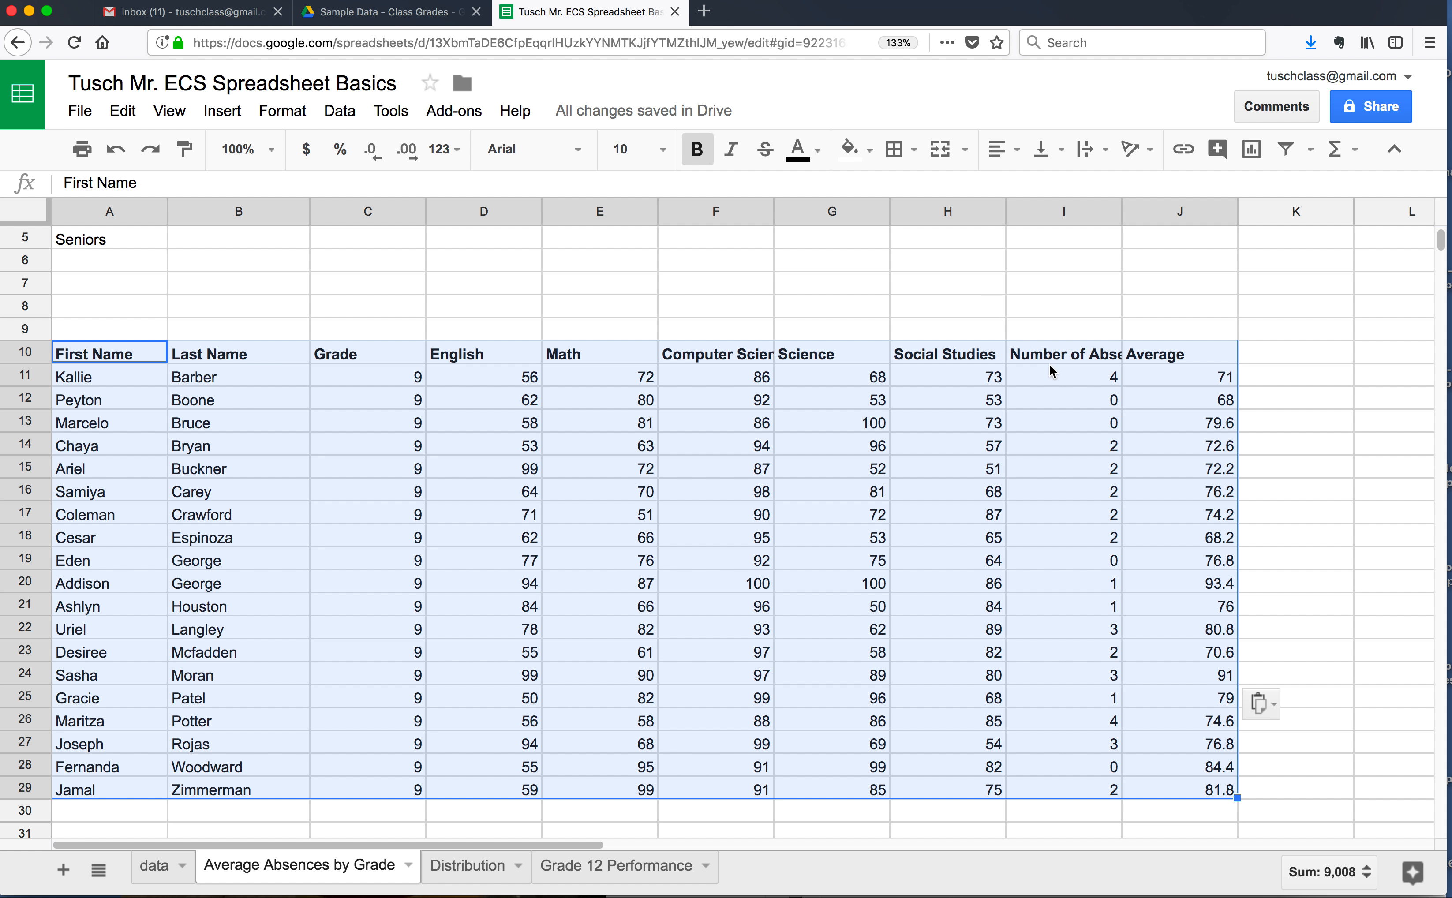
Start an AVERAGE formula in I30, directly below the freshmen's Number of Absences values.
left_click(1054, 815)
type("=AVERAGE")
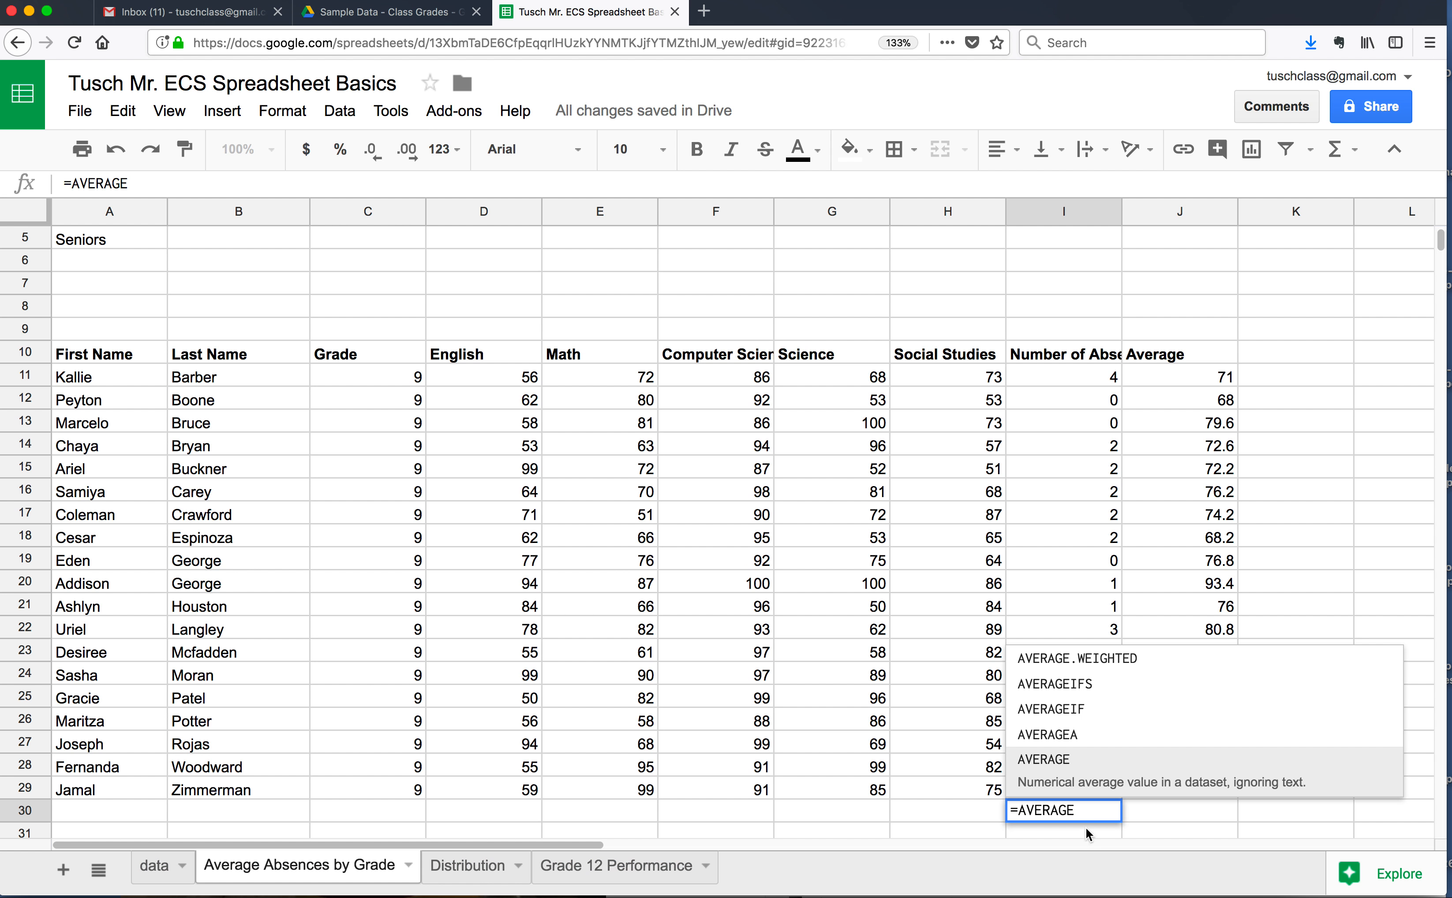
left_click(1085, 770)
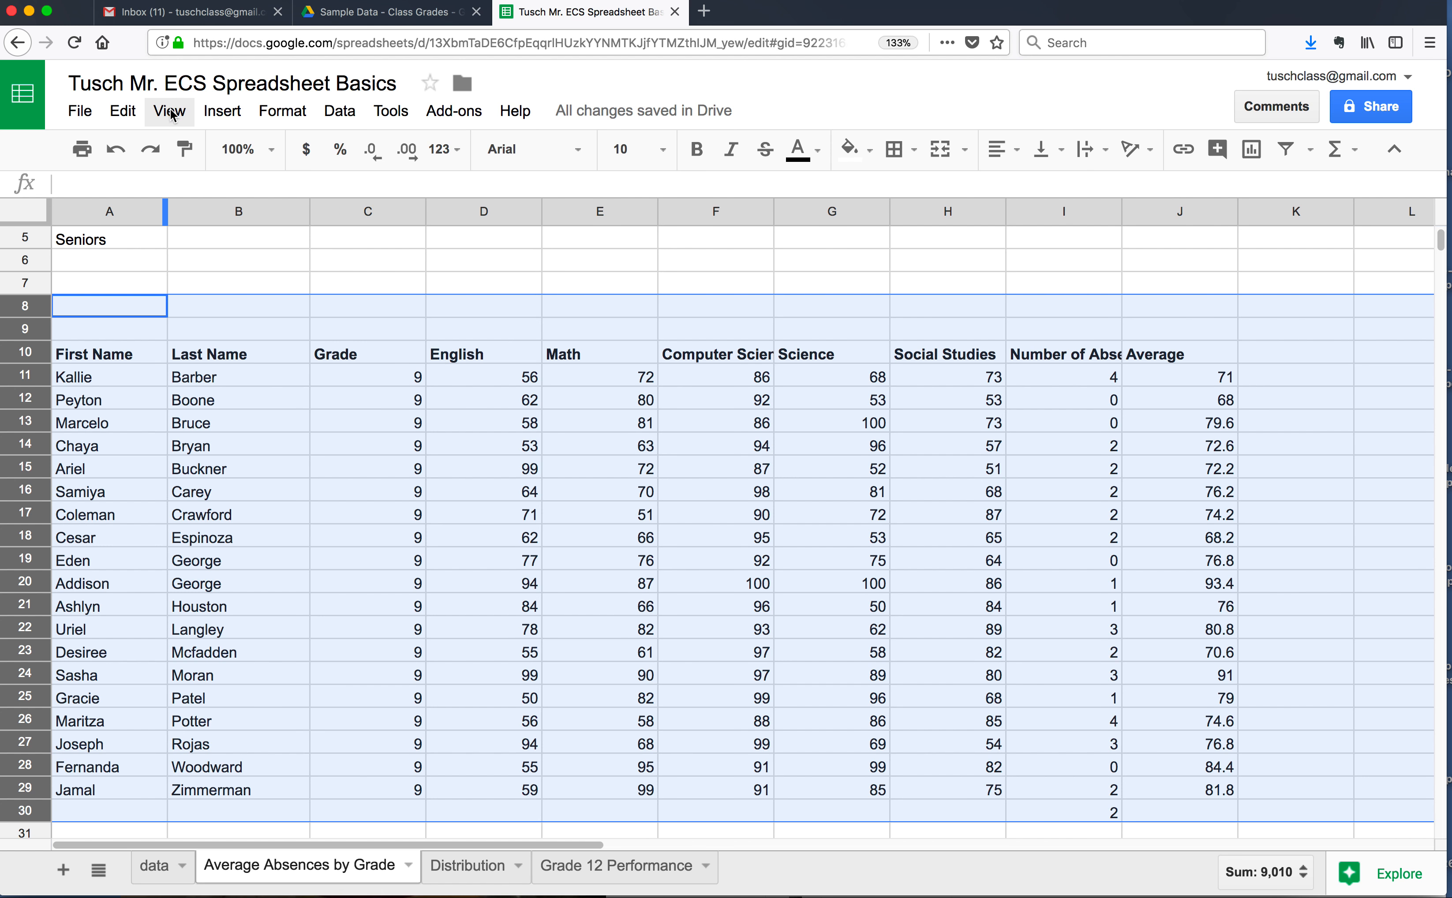
Delete rows 8 to 30, which hold the pasted freshman records and their average.
left_click(135, 112)
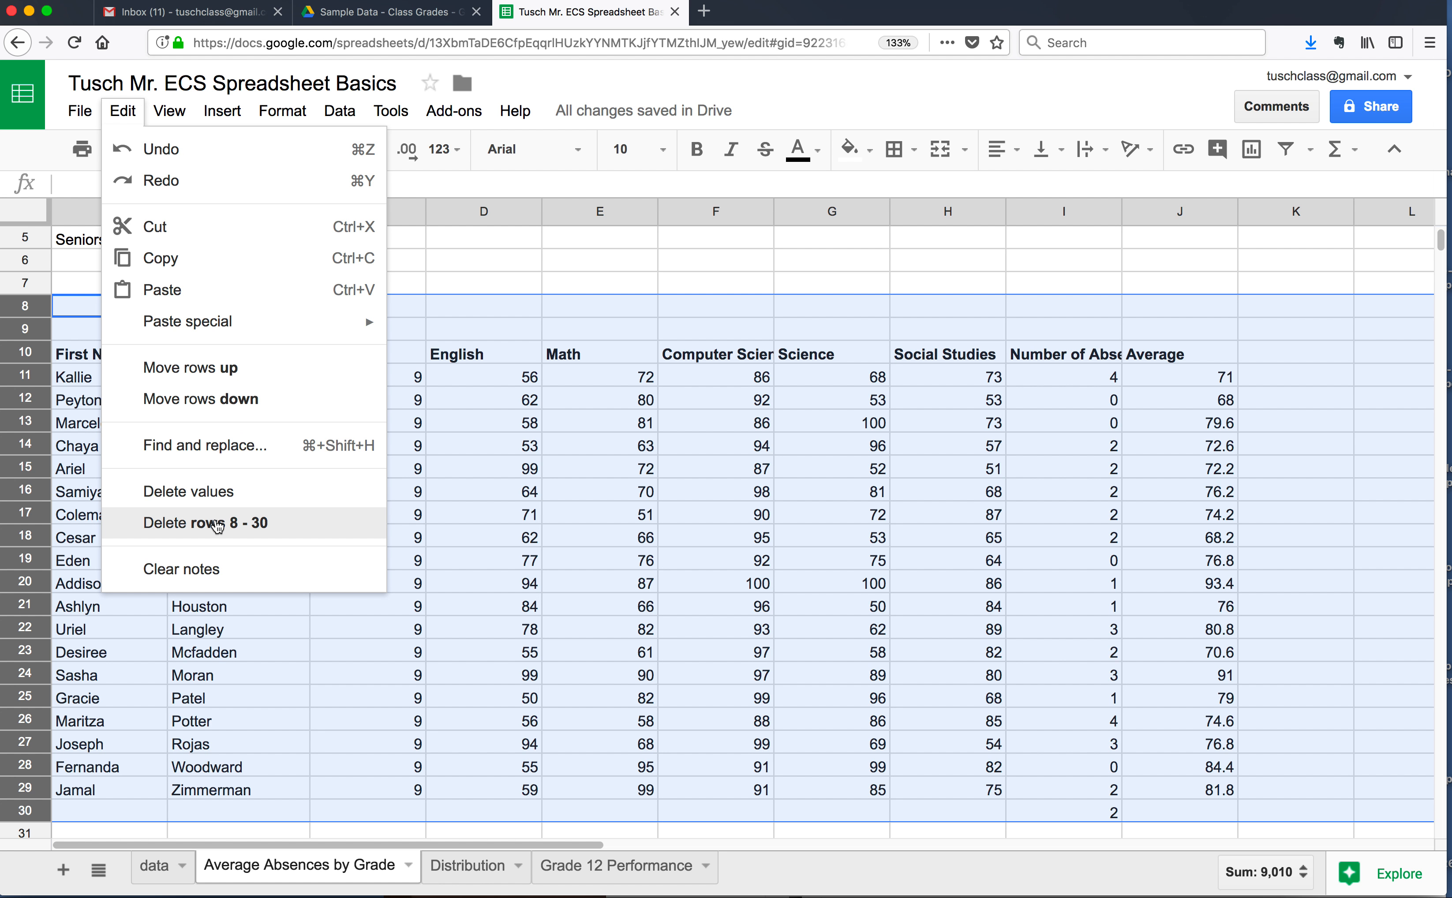
left_click(217, 523)
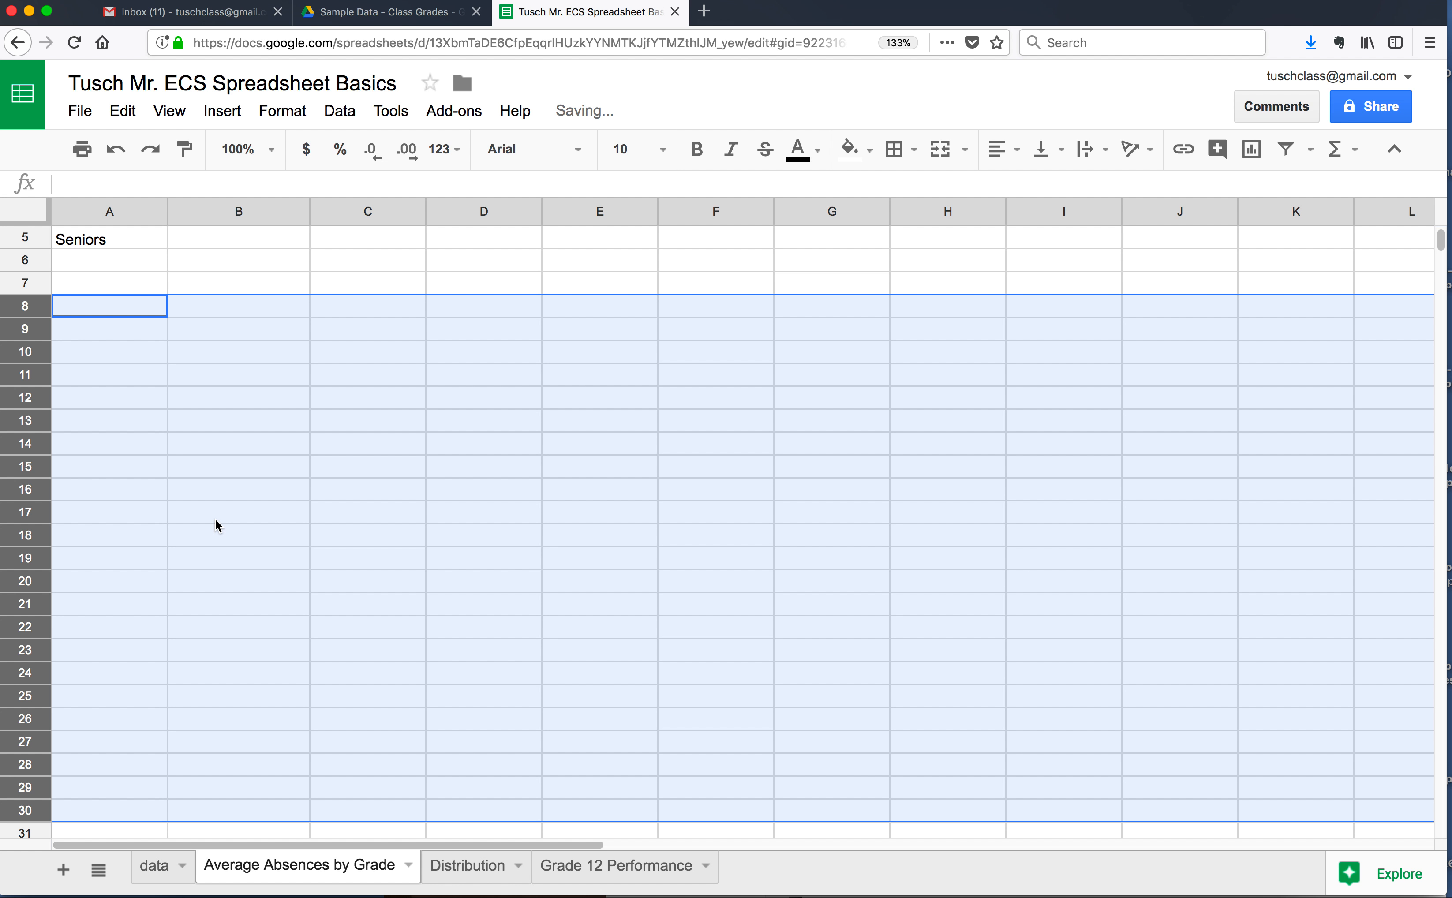
scroll(216, 525, "up", 1)
scroll(219, 536, "up", 1)
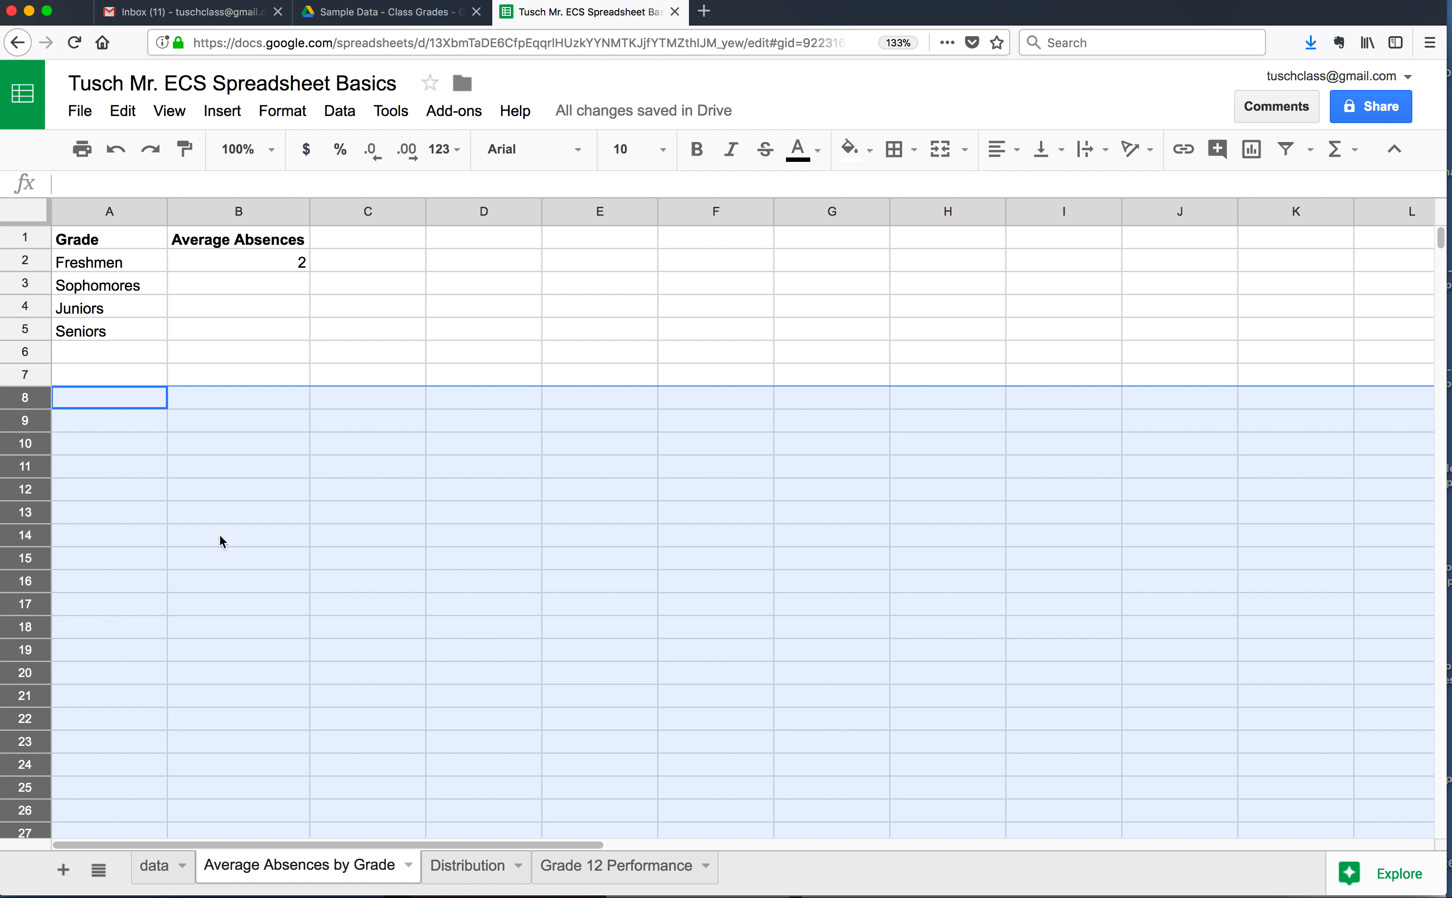
scroll(220, 537, "down", 1)
scroll(219, 555, "up", 1)
Change the Grade filter on the data sheet so only grade 10 is shown.
left_click(163, 867)
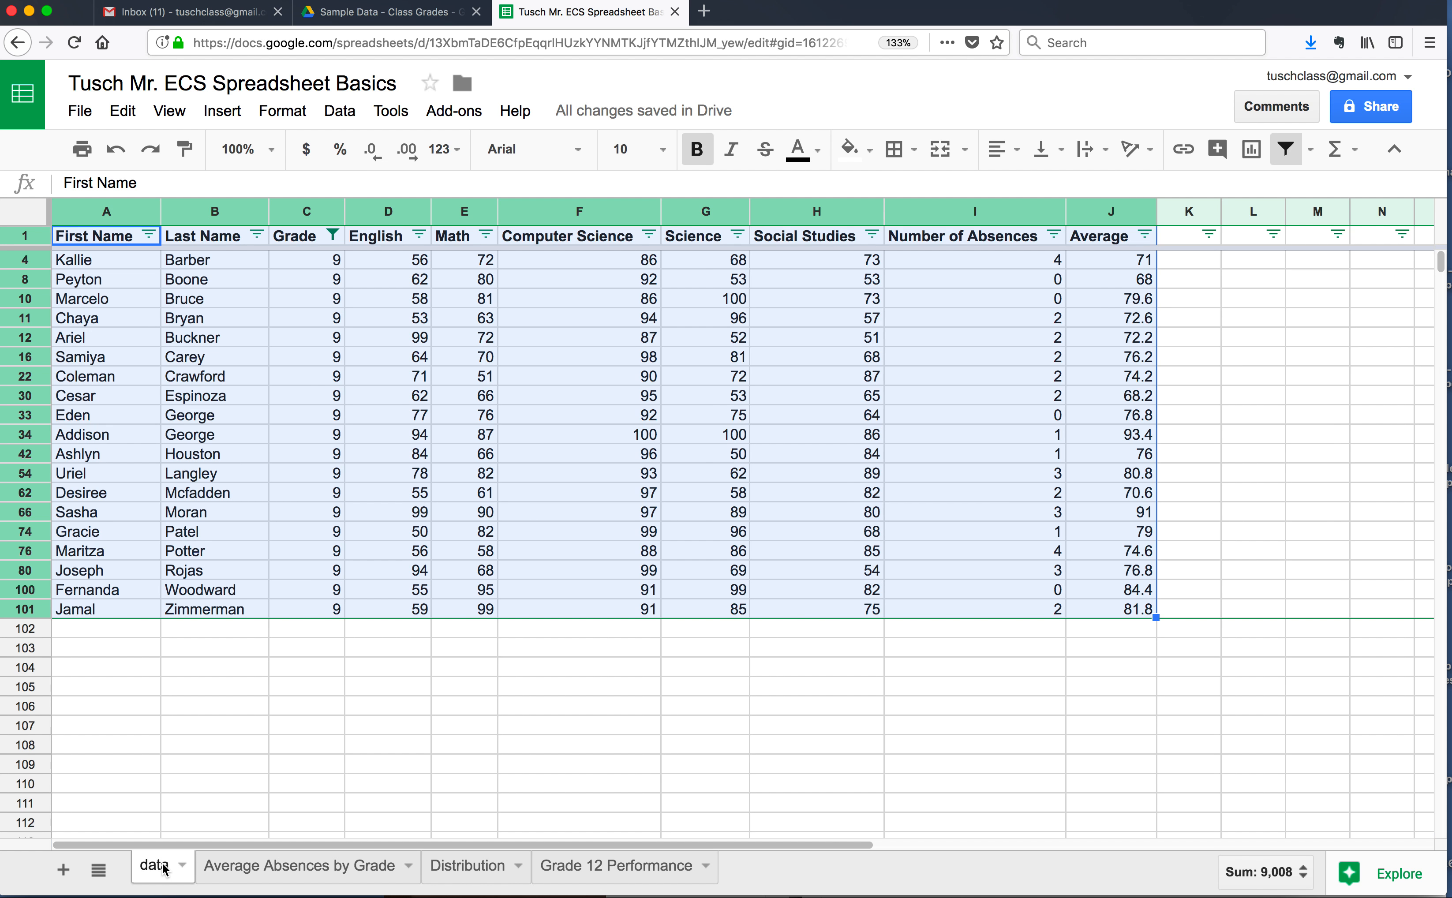
left_click(333, 236)
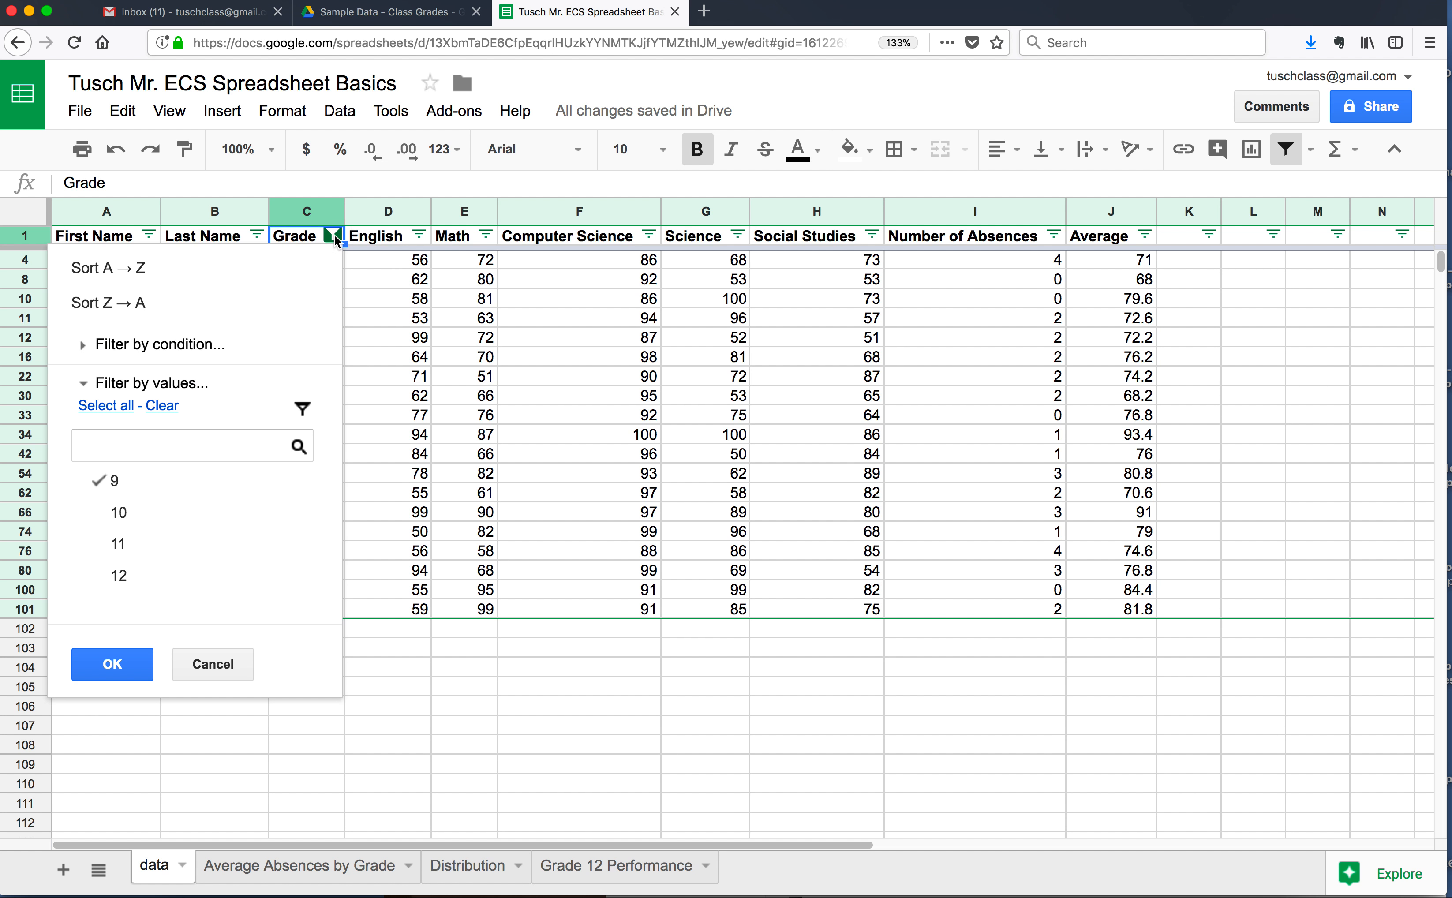
left_click(104, 508)
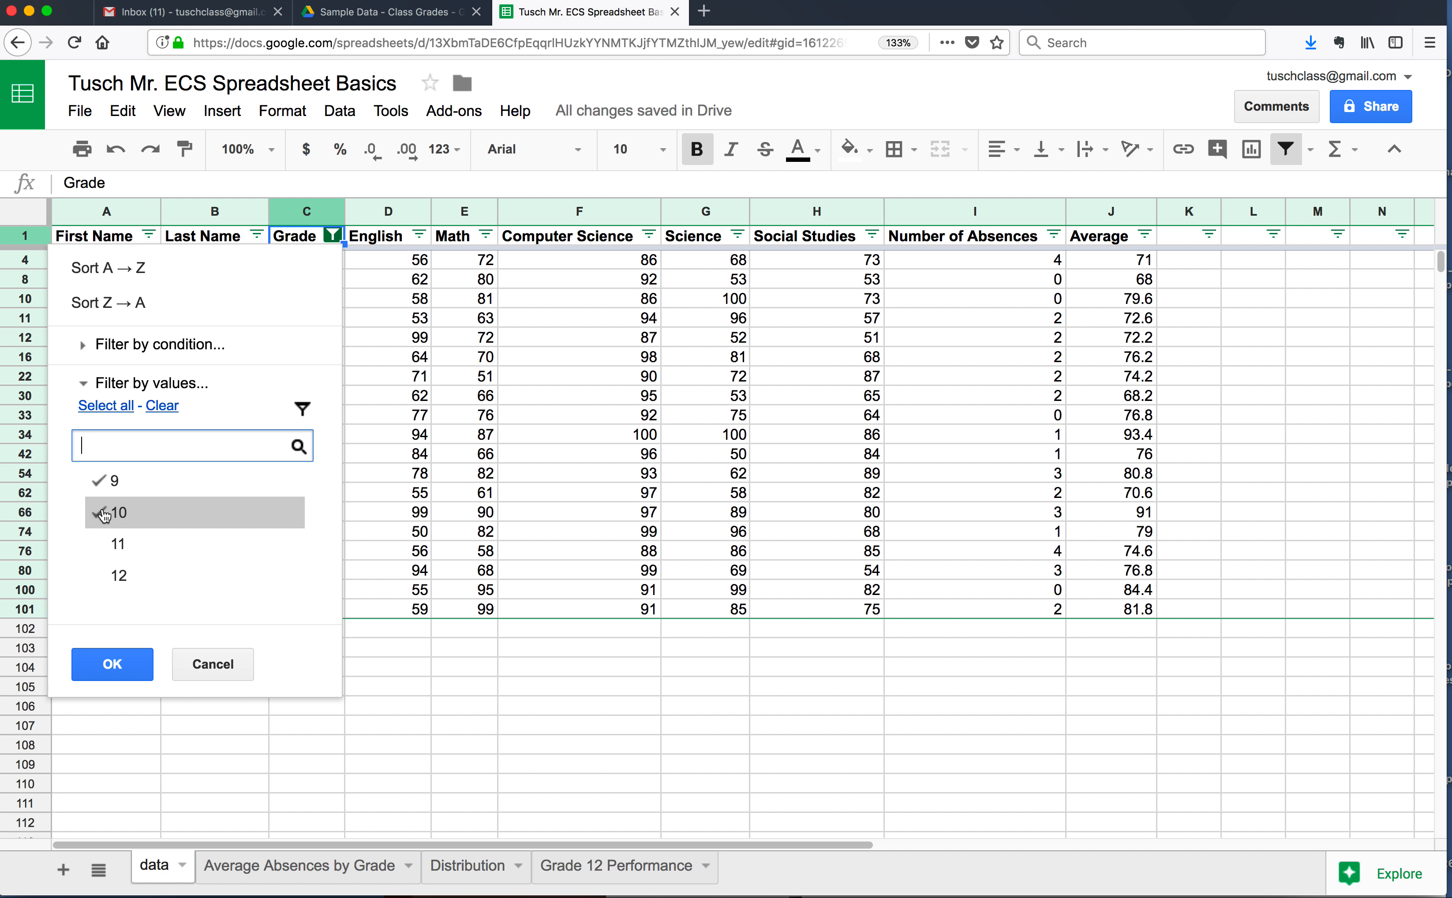
left_click(100, 480)
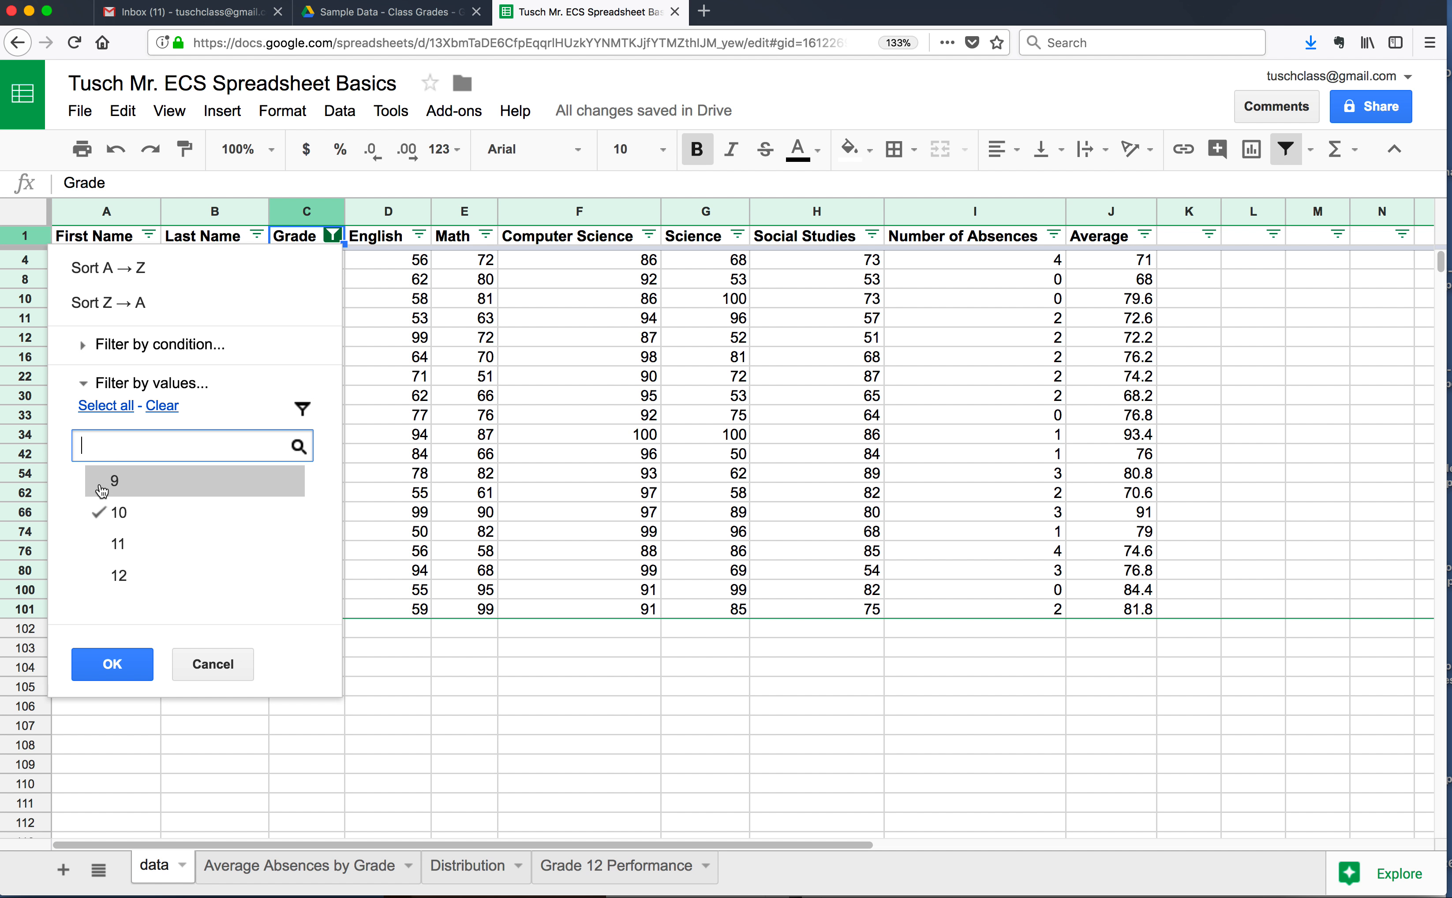
left_click(114, 664)
Copy the filtered grade 10 records with their headers and paste them at A8 on the Average Absences by Grade sheet.
left_click_drag(101, 237, 1132, 748)
key("super+c")
left_click(298, 865)
left_click(138, 407)
key("super+v")
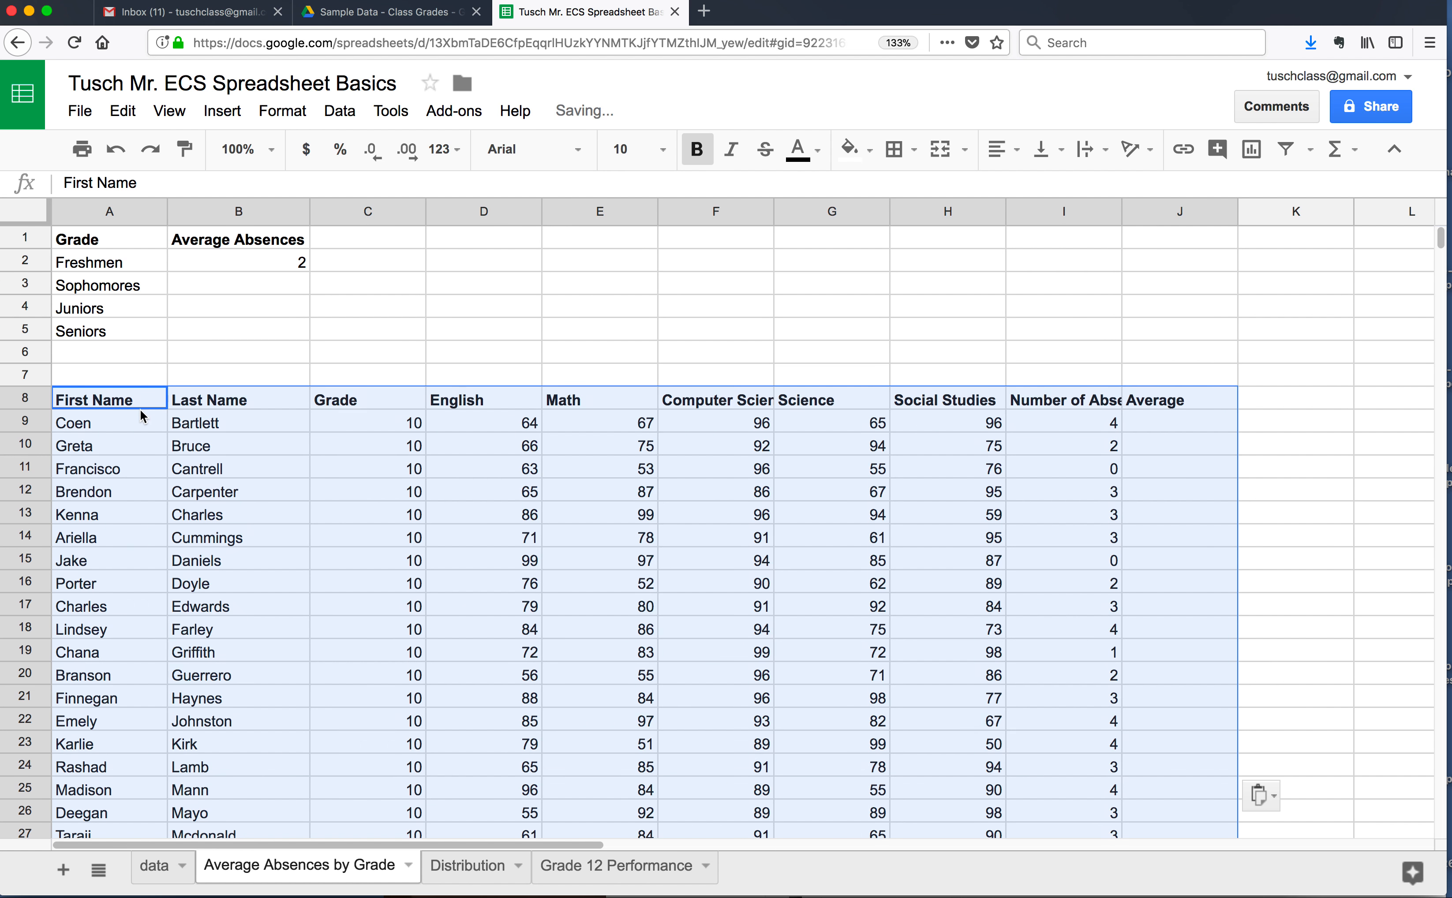
scroll(832, 462, "down", 2)
scroll(834, 466, "down", 10)
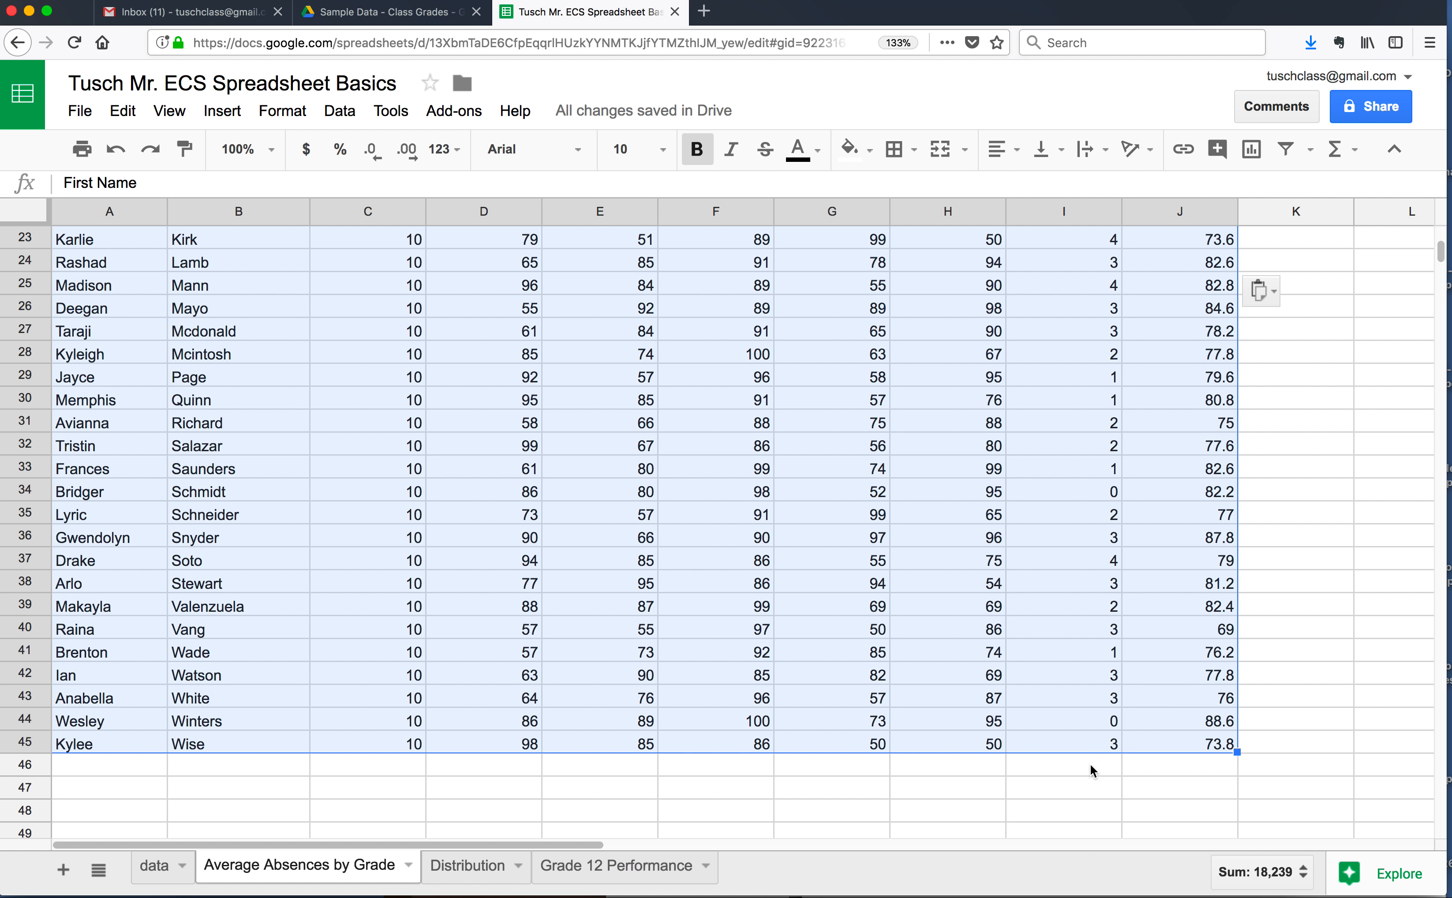
left_click(1070, 774)
type("=AVERAGE")
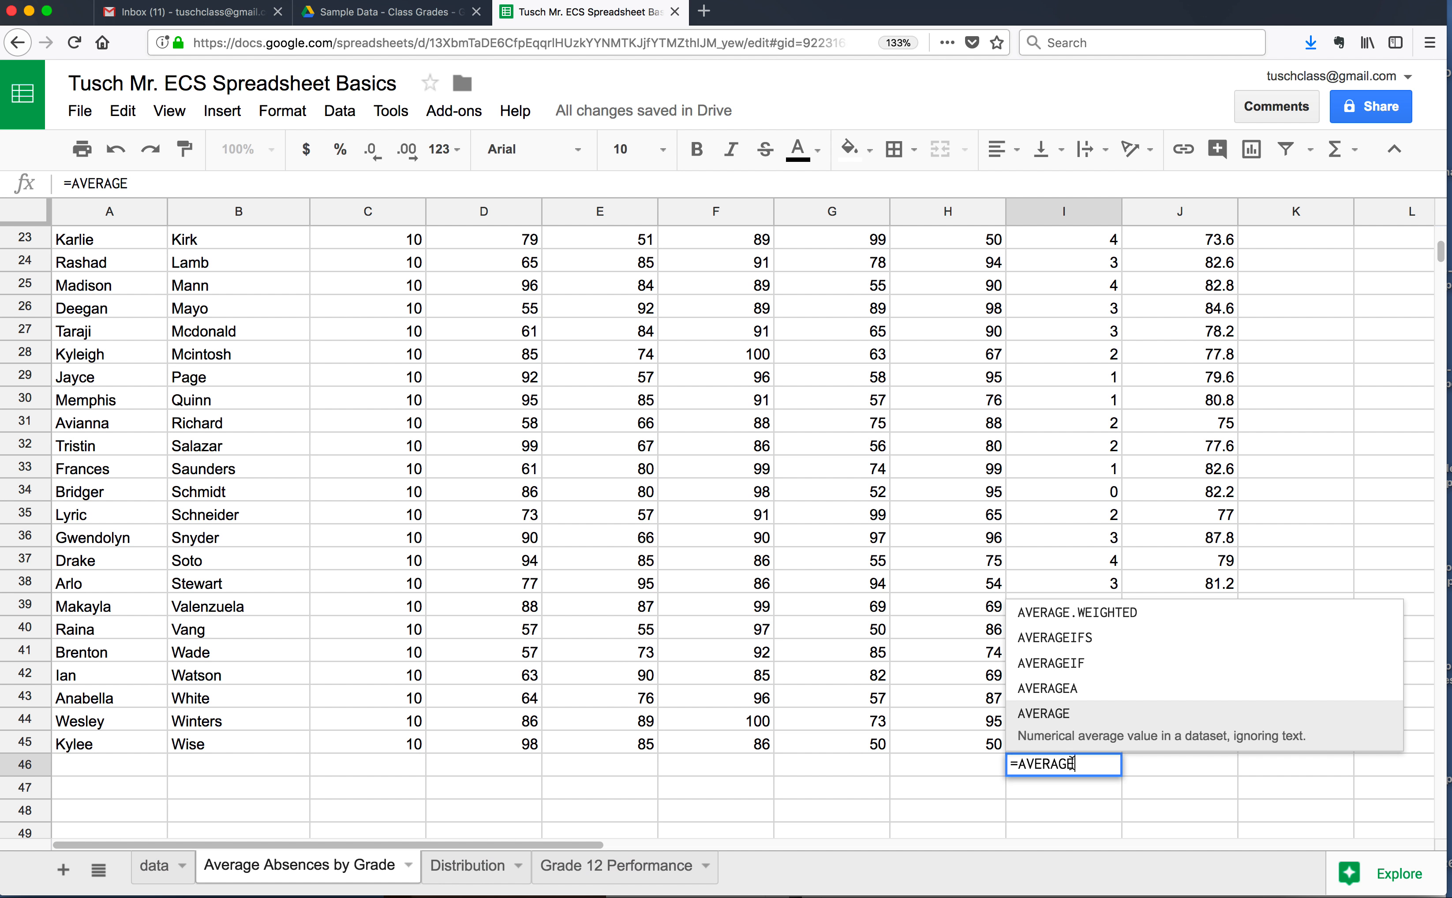
left_click(1072, 723)
left_click(1360, 501)
left_click_drag(1087, 743, 1092, 489)
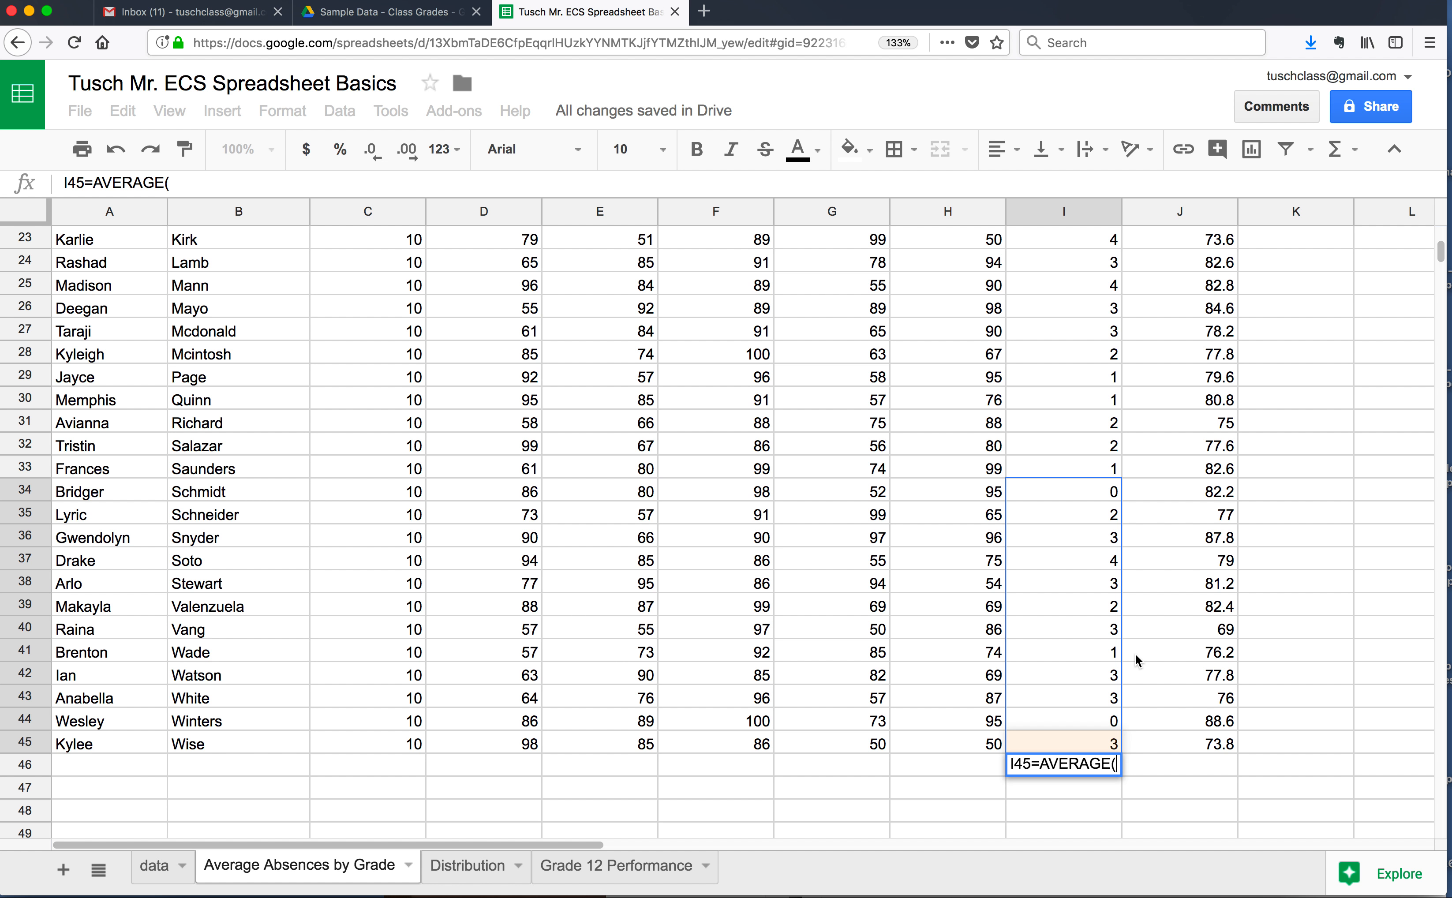
key("BackSpace")
key("BackSpace")
key("BackSpace")
key("BackSpace")
key("BackSpace")
key("BackSpace")
key("BackSpace")
key("BackSpace")
key("BackSpace")
key("BackSpace")
key("BackSpace")
key("BackSpace")
Enter an AVERAGE formula in I46 over the sophomores' Number of Absences values above it.
type("=average")
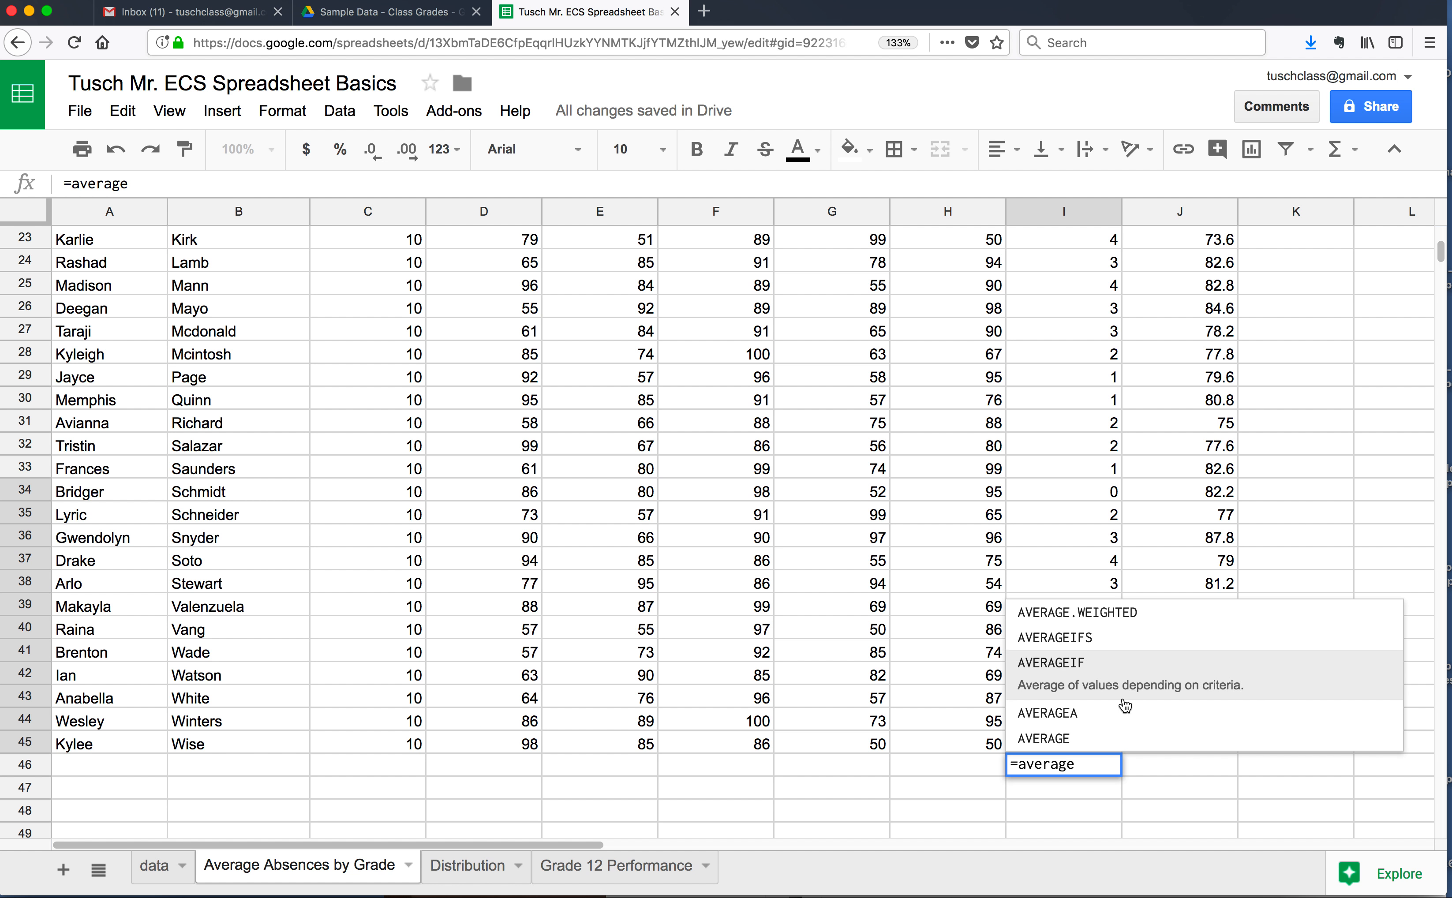
left_click(1109, 738)
left_click_drag(1094, 739, 1076, 340)
type(")")
key("Return")
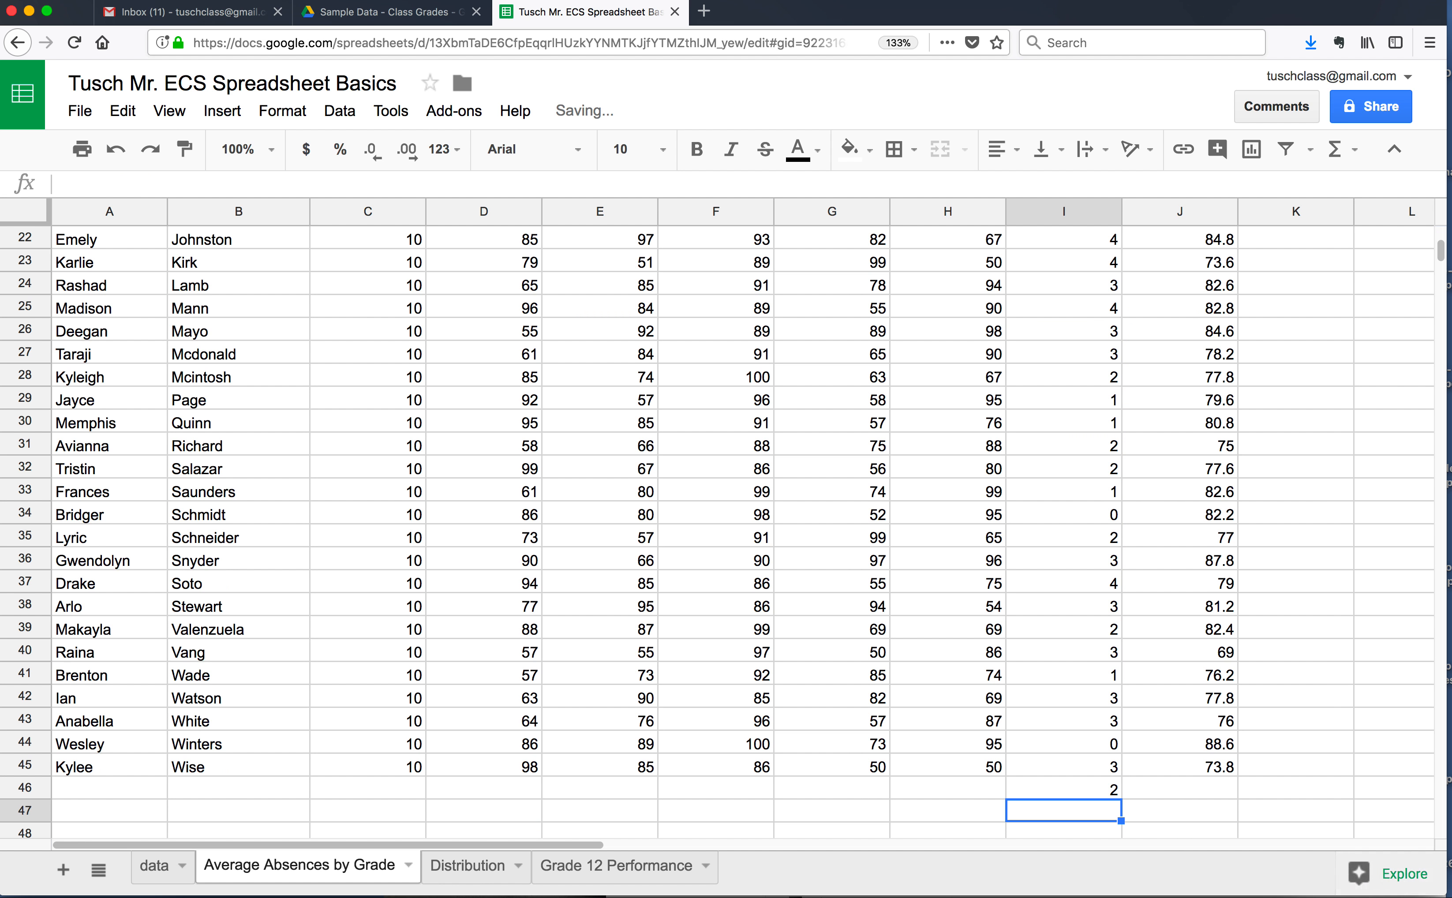
Enter 2 as the Sophomores' average absences in cell B3.
scroll(715, 531, "up", 4)
scroll(1074, 335, "up", 3)
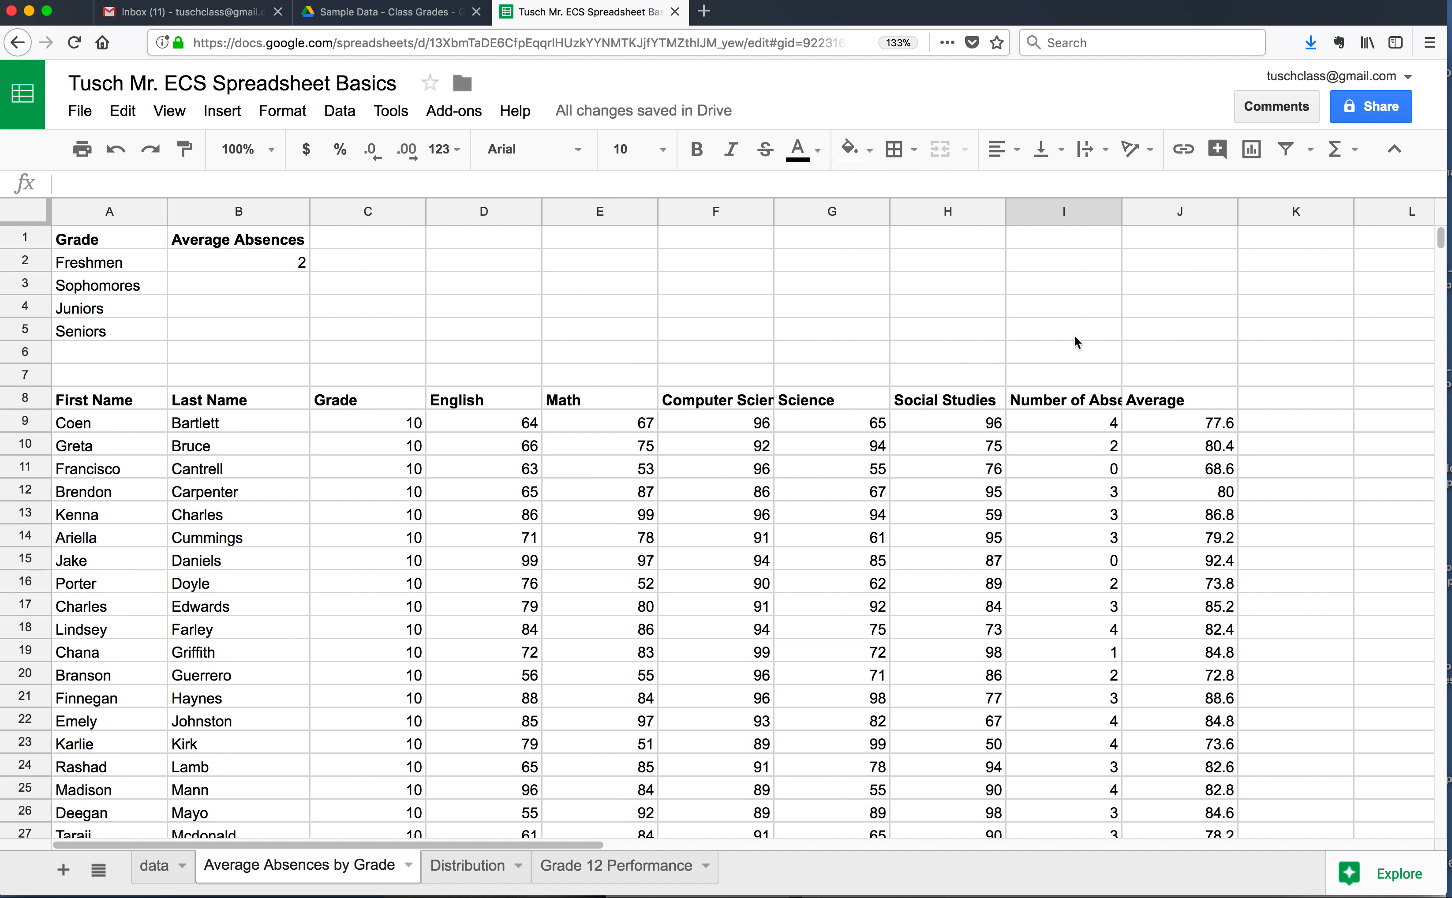
left_click(296, 291)
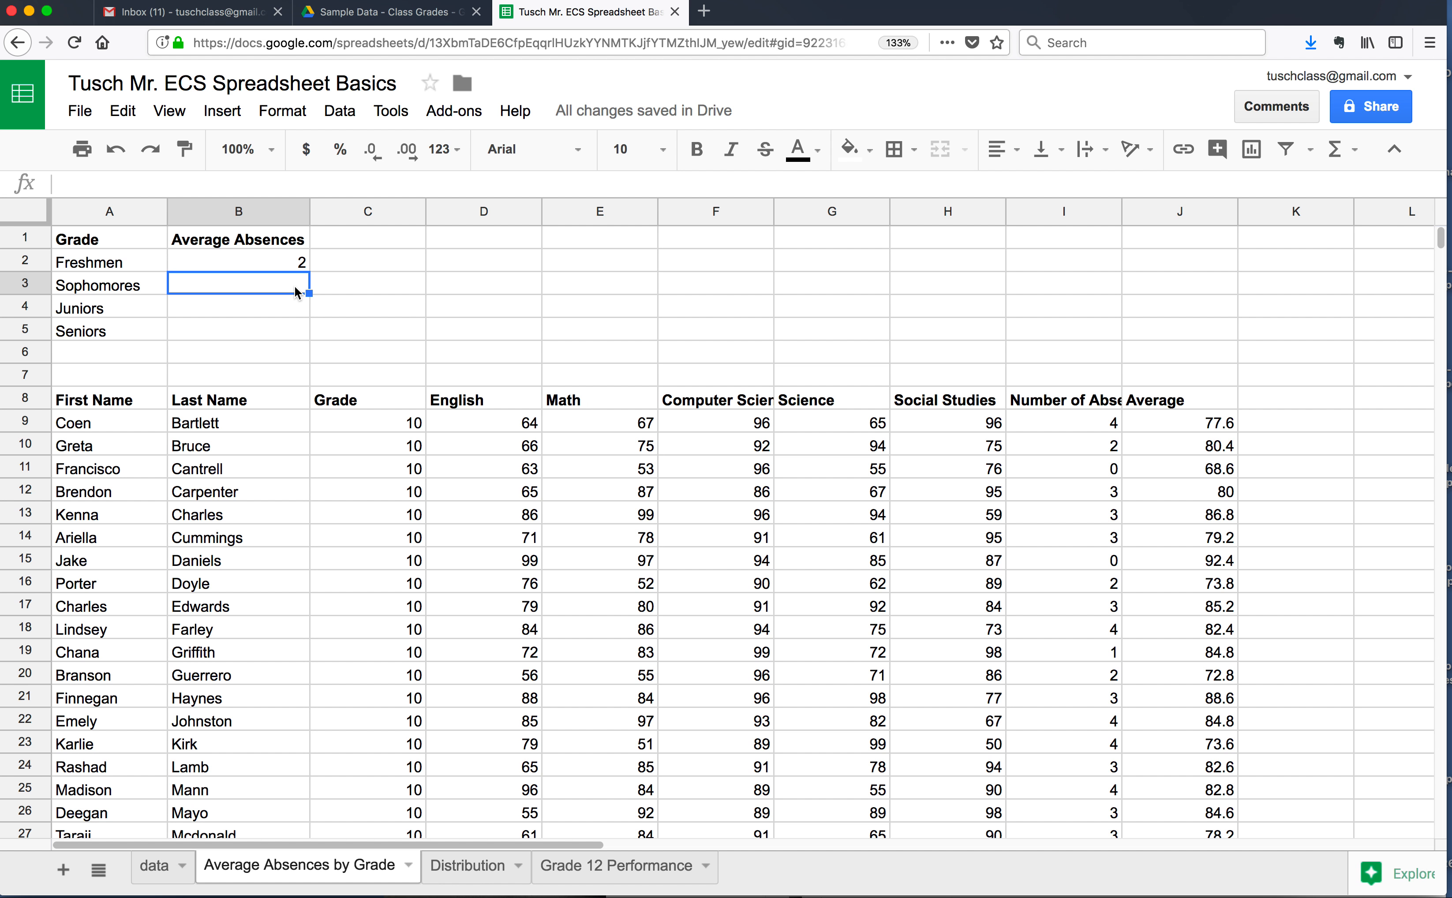
type("2")
key("Return")
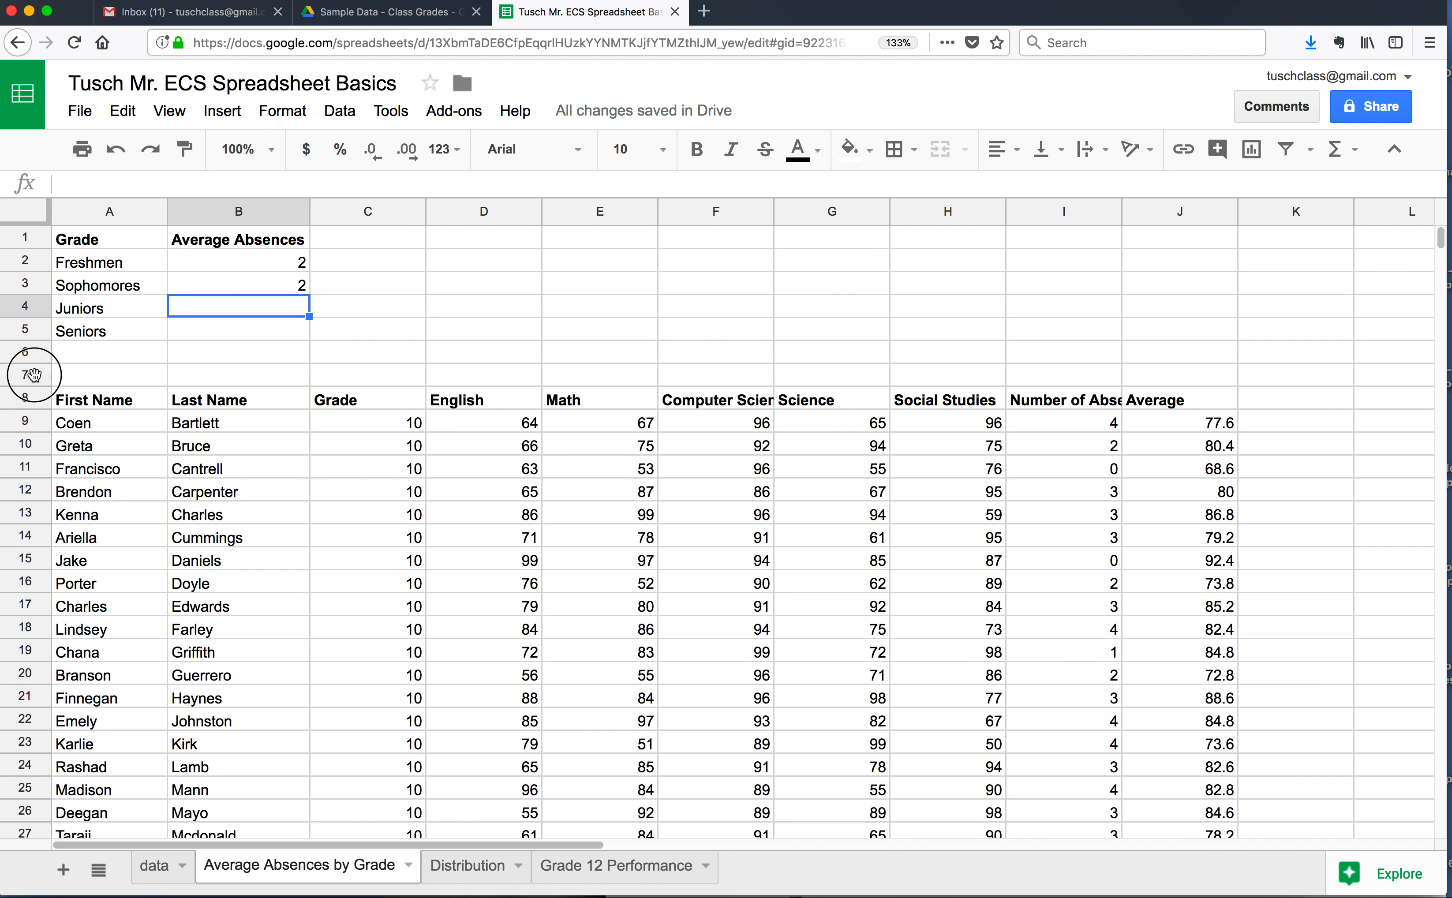
Delete the pasted sophomore records and their average below the summary table, beginning with rows 7 to 27.
left_click_drag(25, 376, 327, 825)
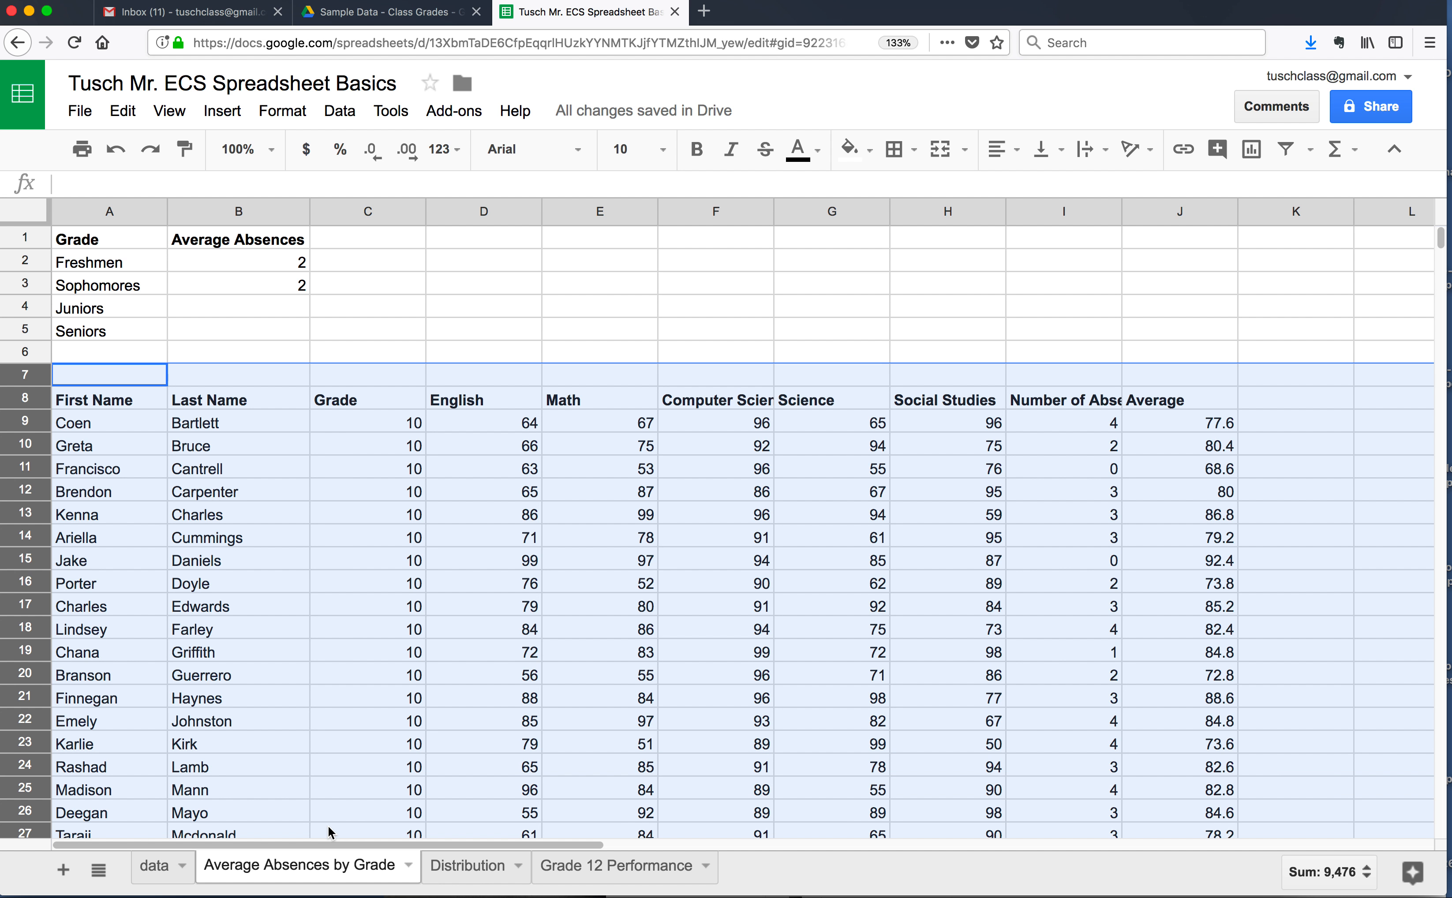
key("ctrl+Right")
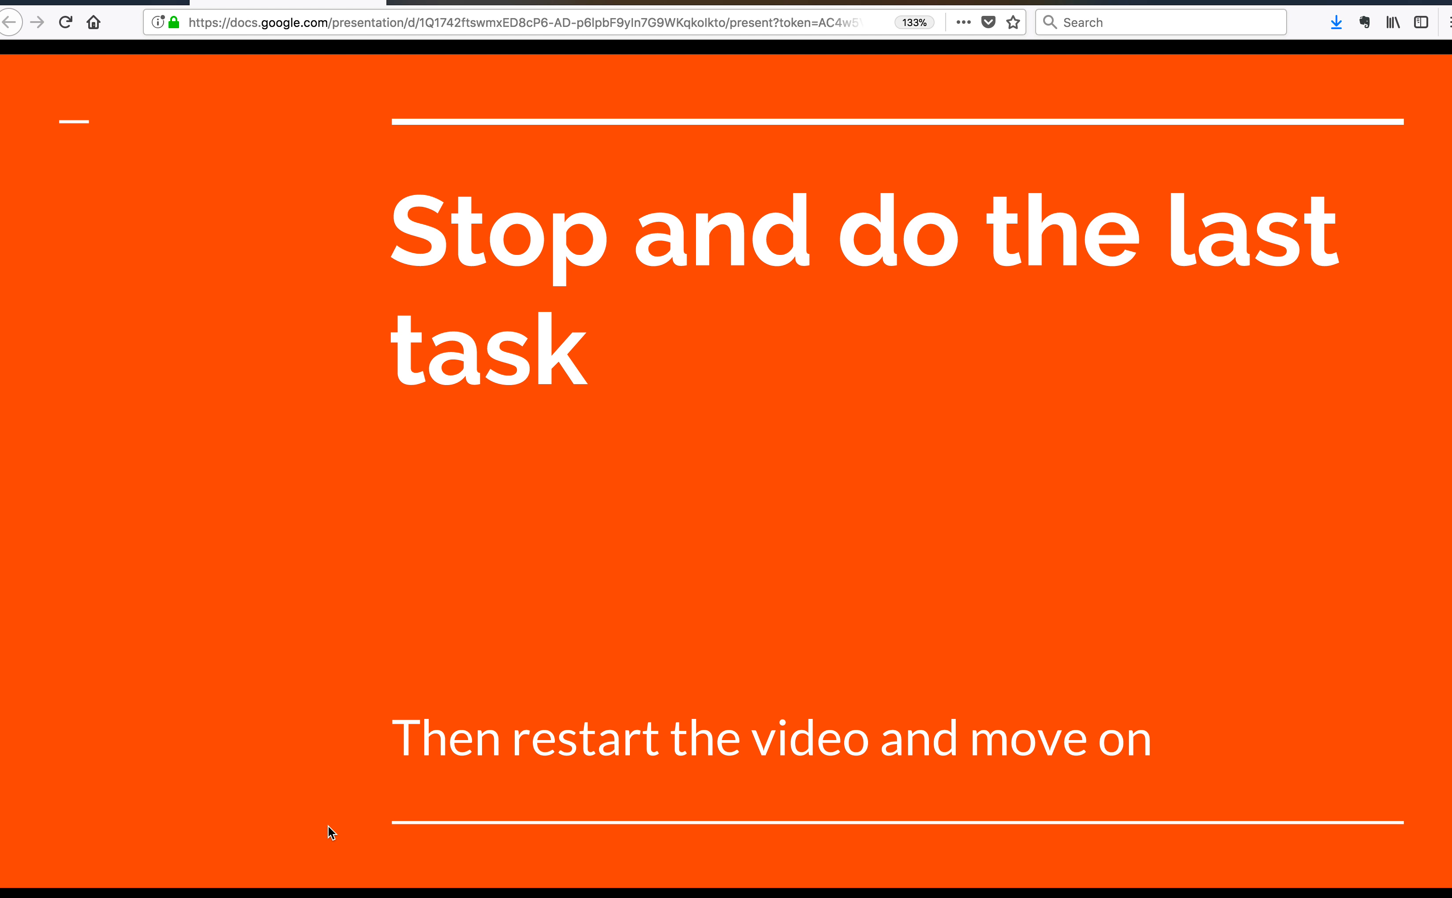
mouse_move(326, 825)
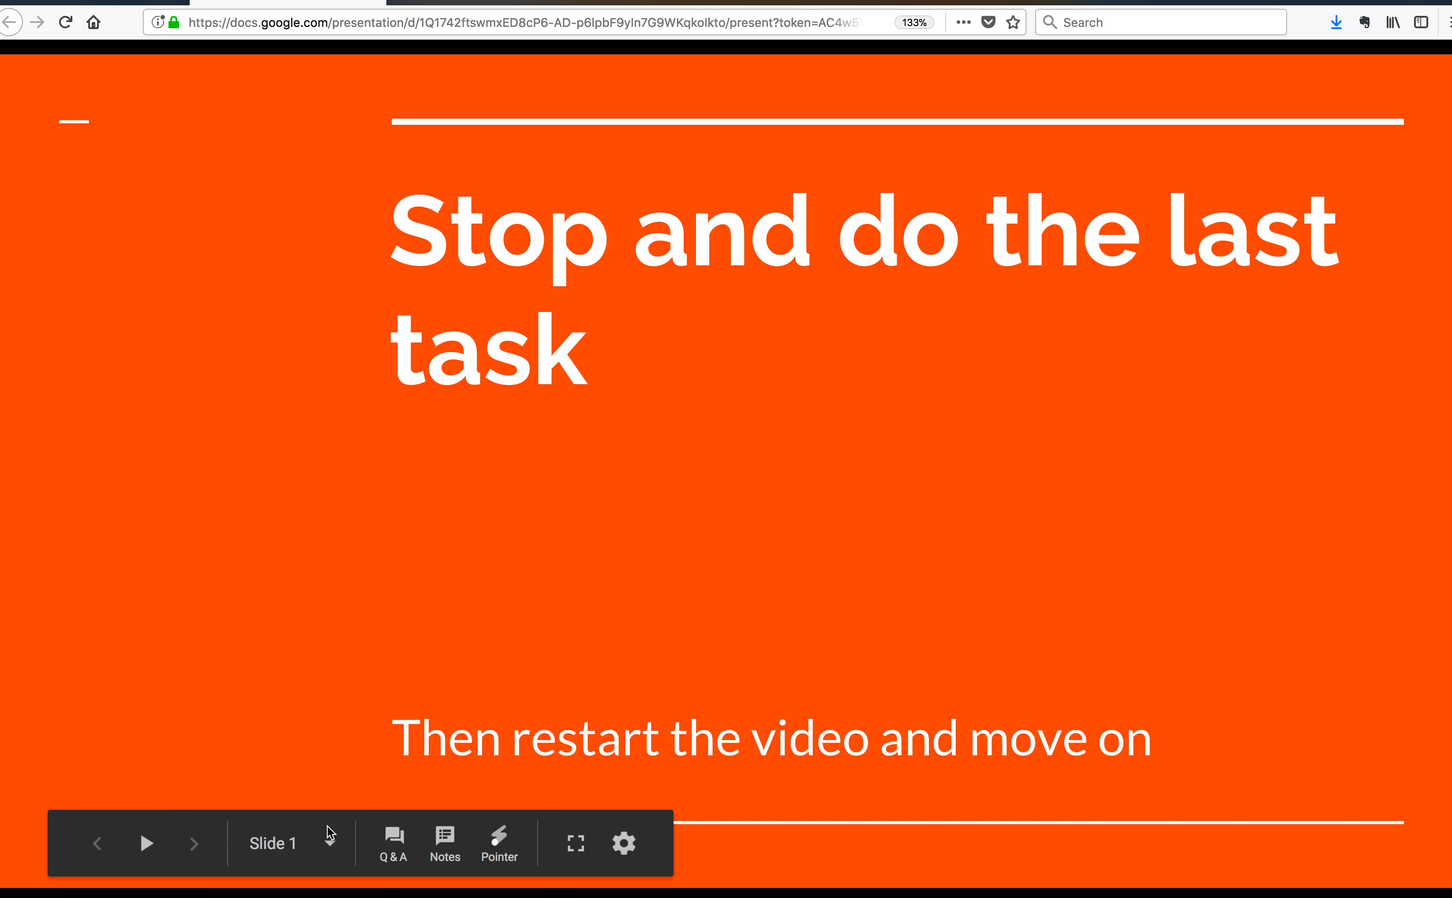
key("ctrl+Left")
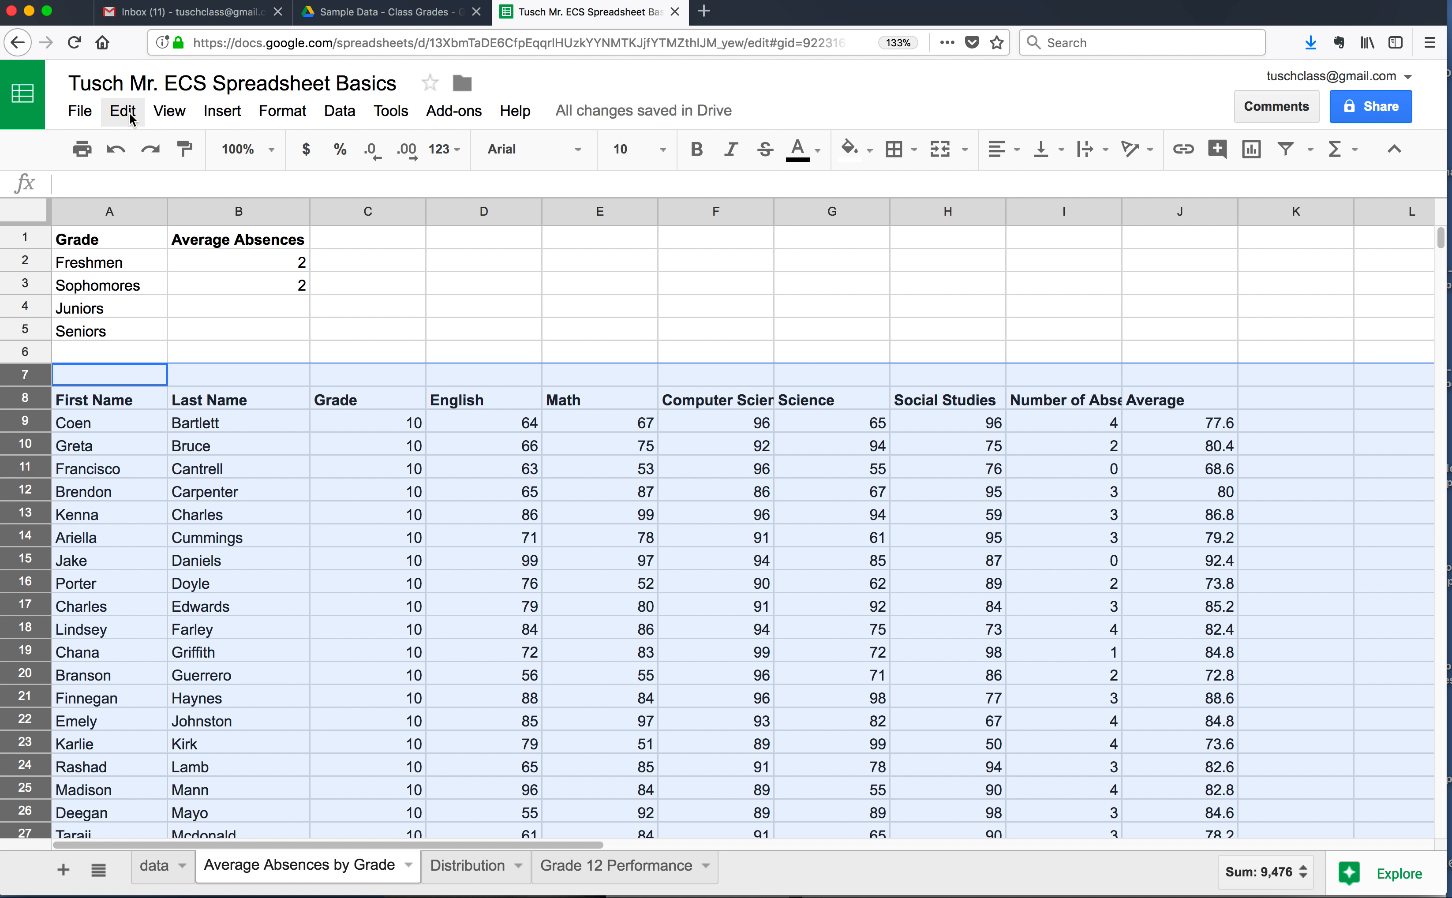
left_click(125, 112)
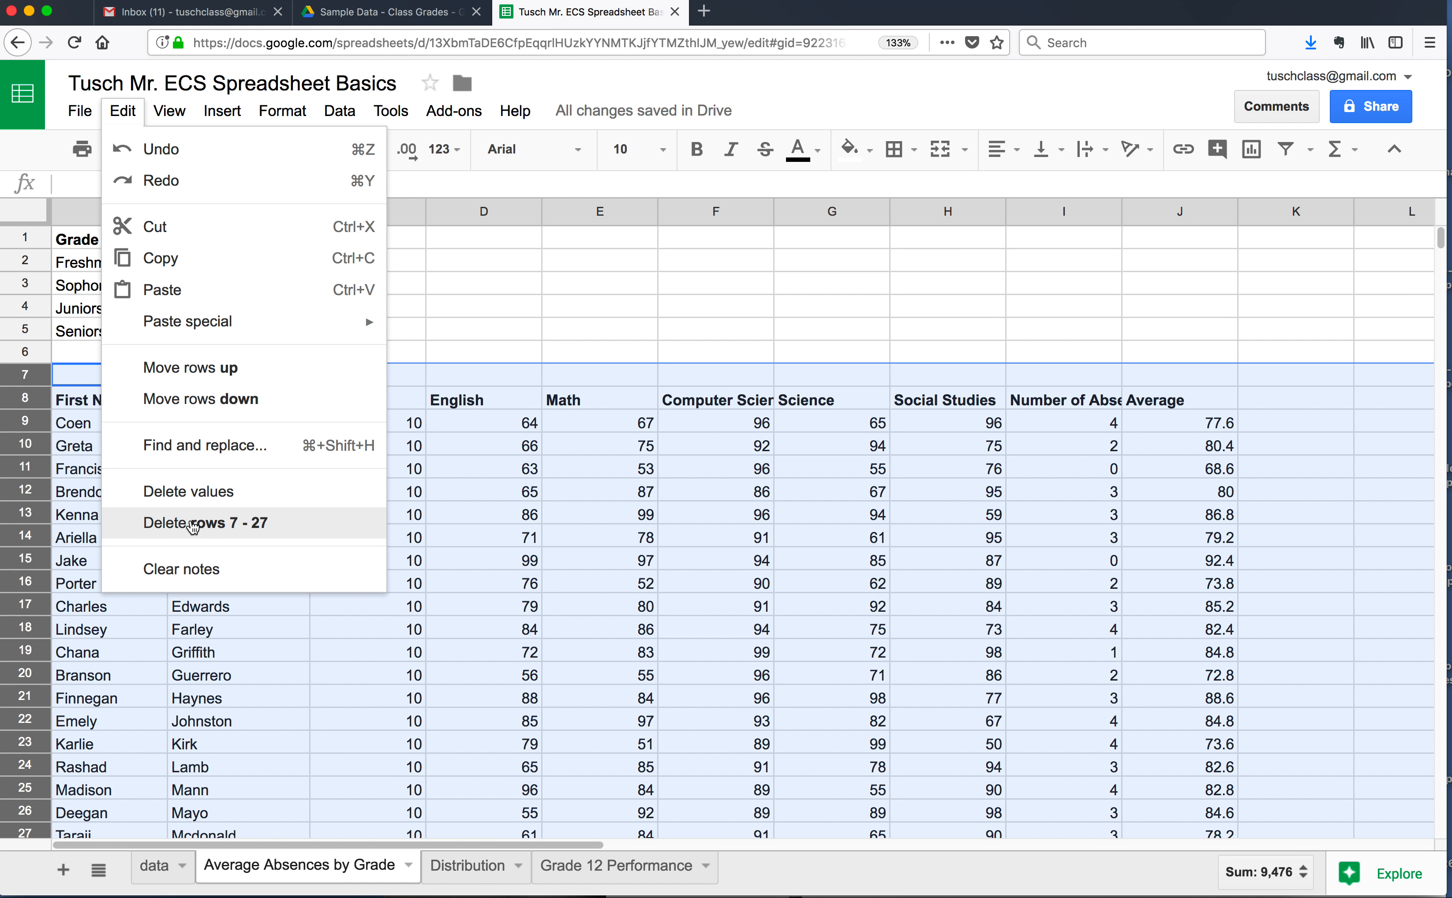
left_click(193, 523)
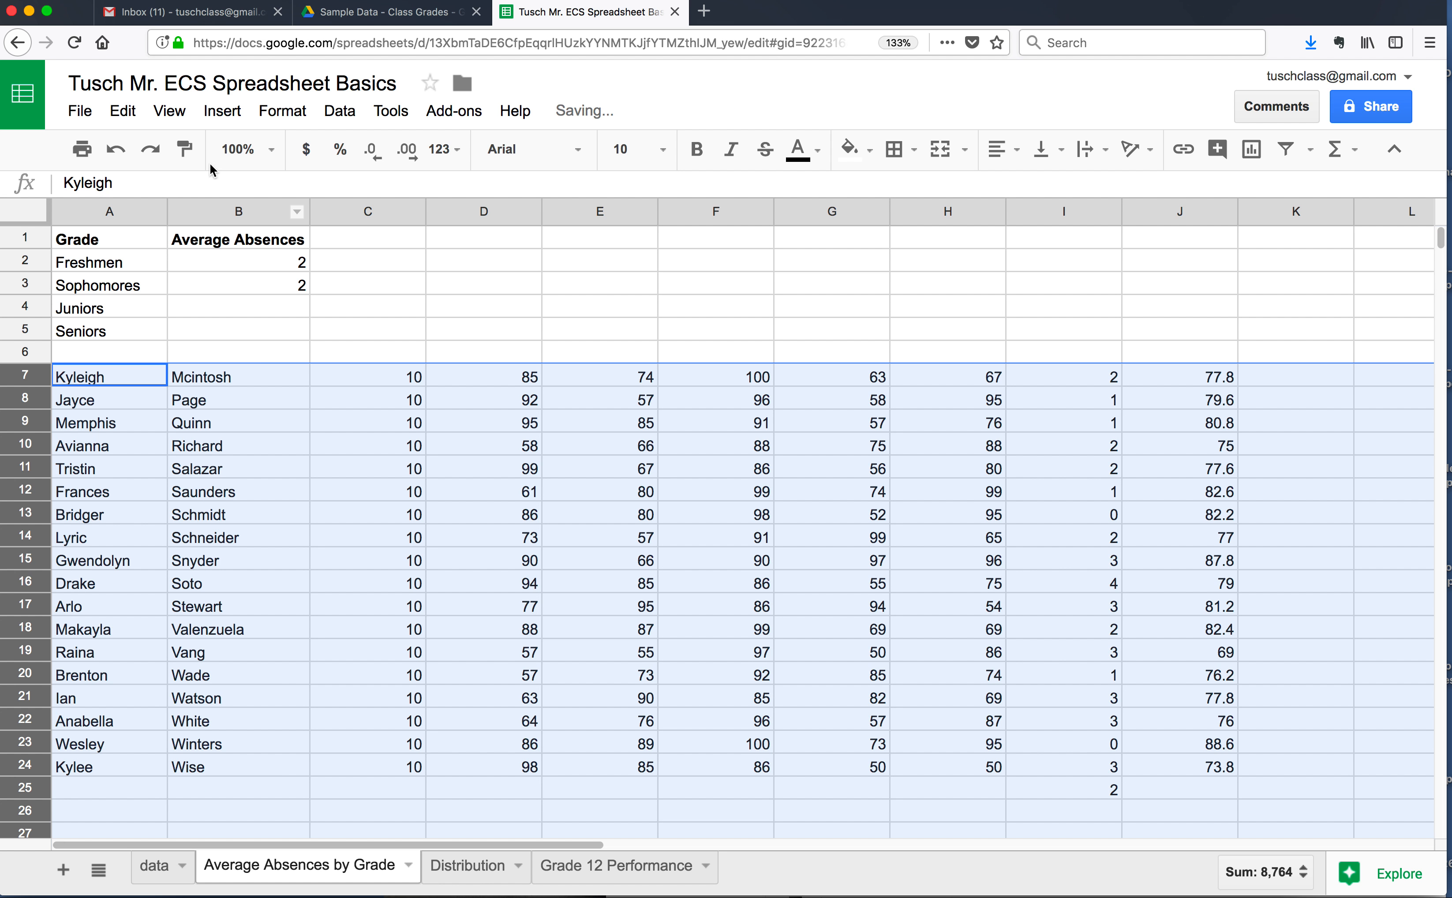
left_click(122, 111)
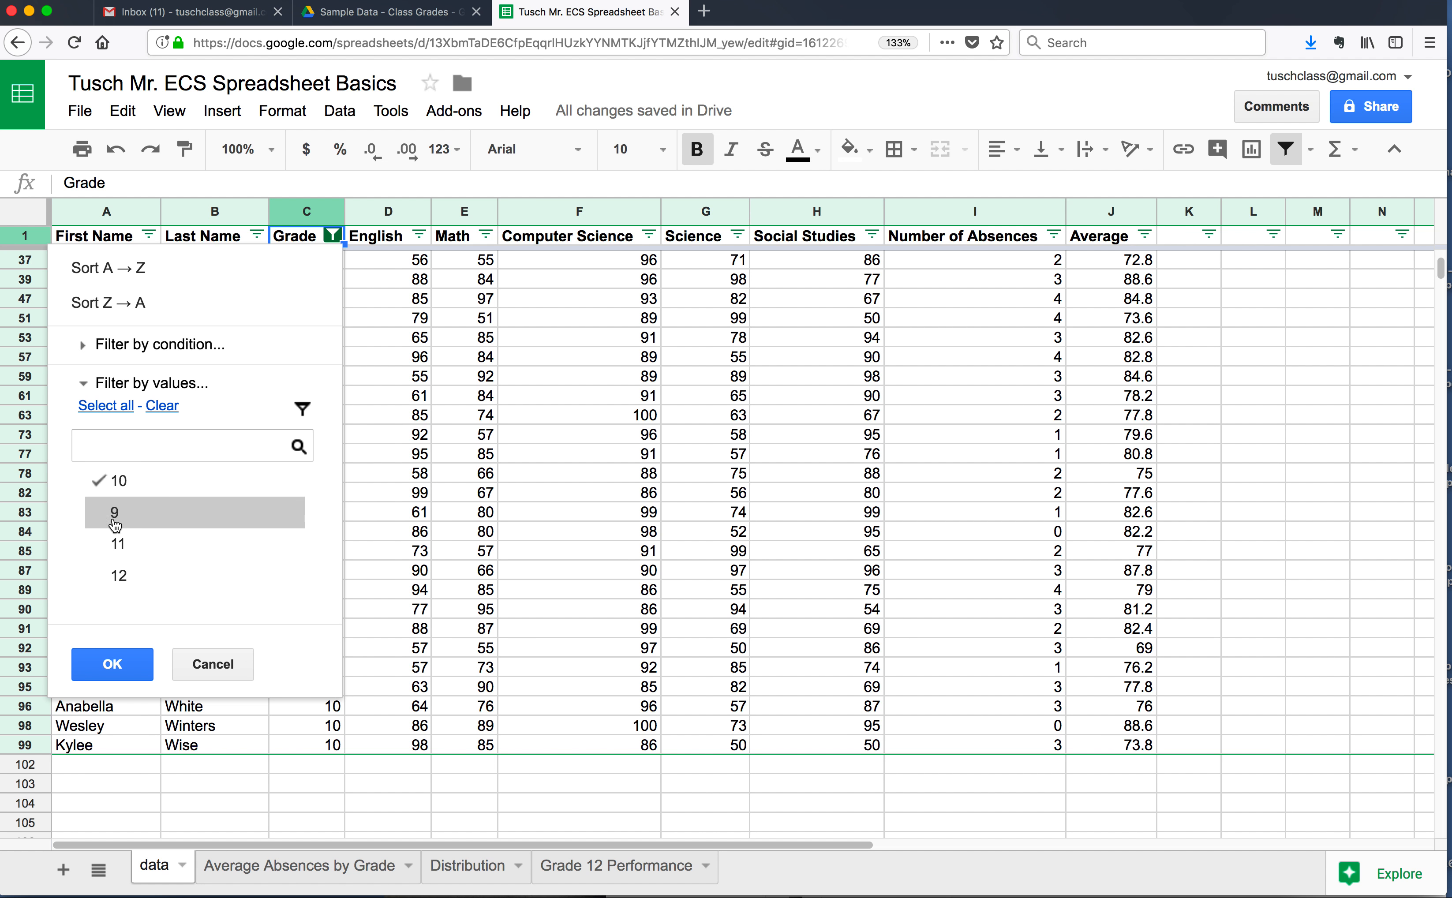
Switch the Grade filter on the data sheet from grade 10 to grade 11 only.
left_click(103, 483)
left_click(101, 544)
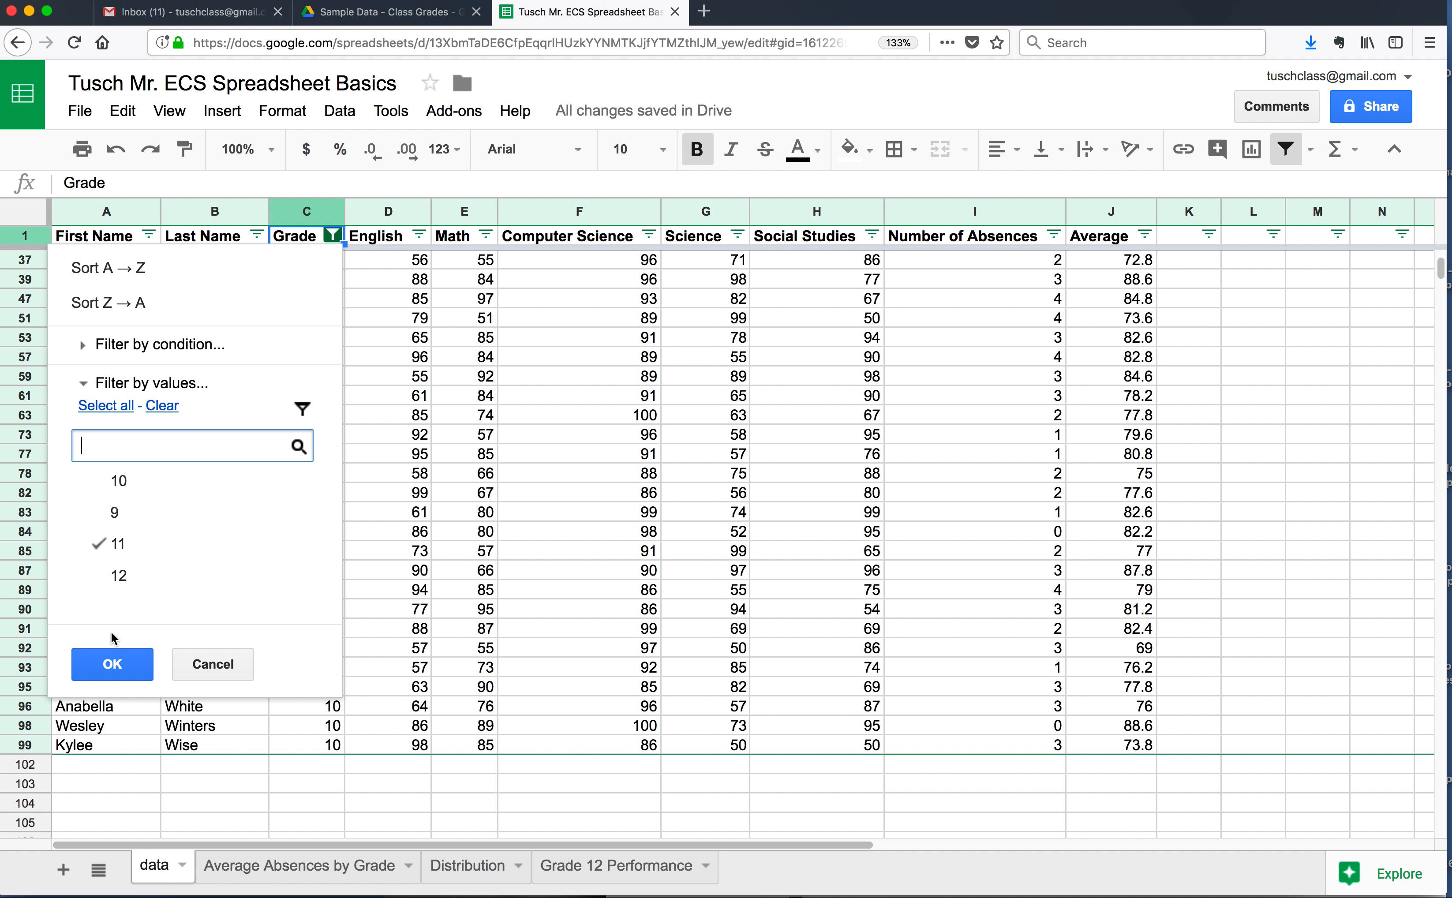
left_click(114, 667)
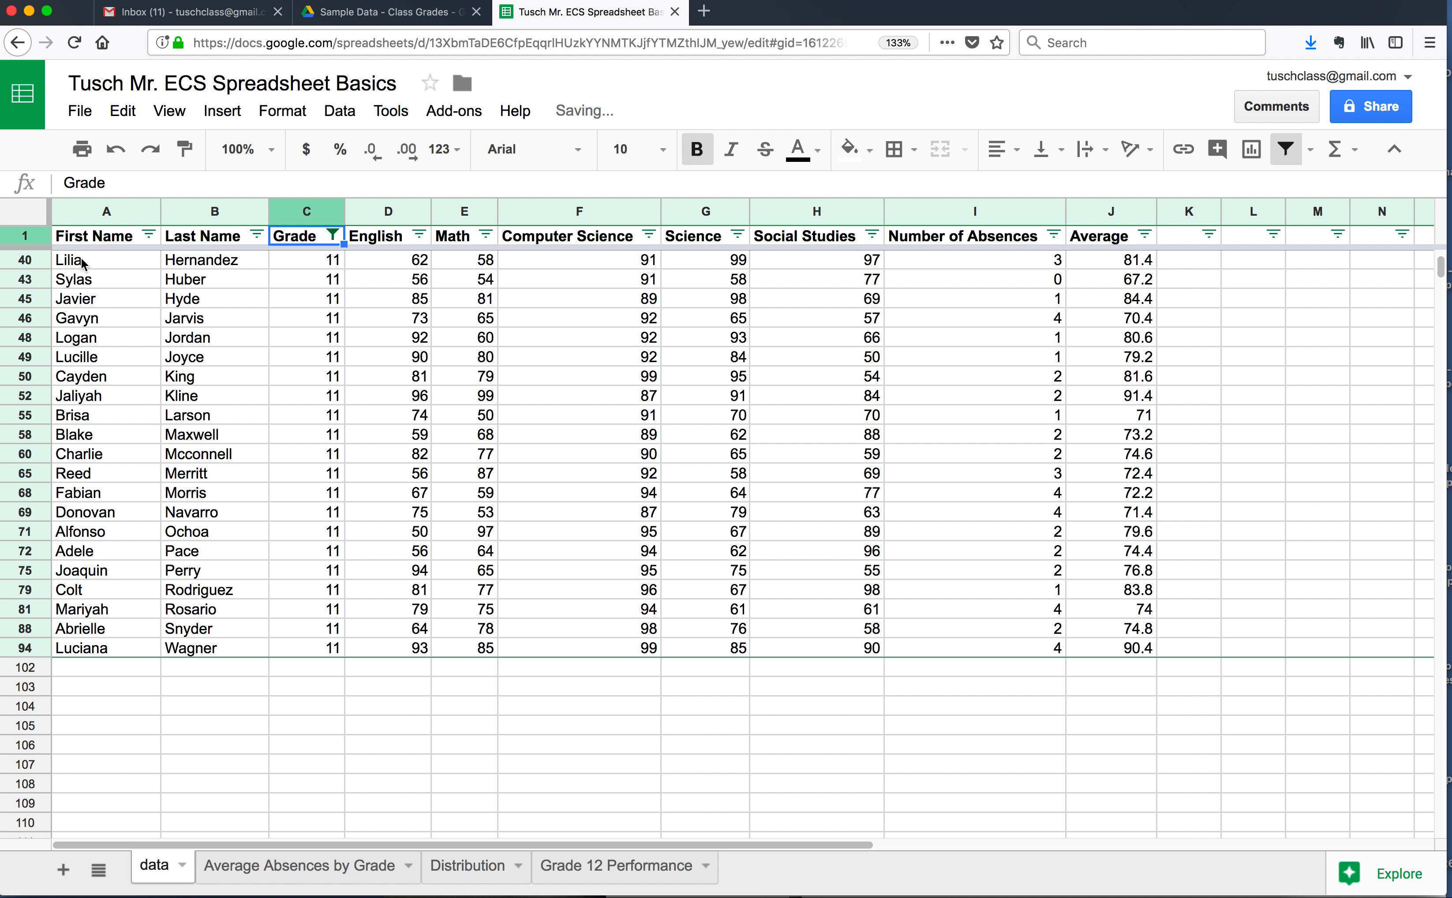
Copy the displayed grade 11 rows without headers and paste them at A12 on the Average Absences by Grade sheet.
left_click_drag(87, 261, 1130, 648)
key("super+c")
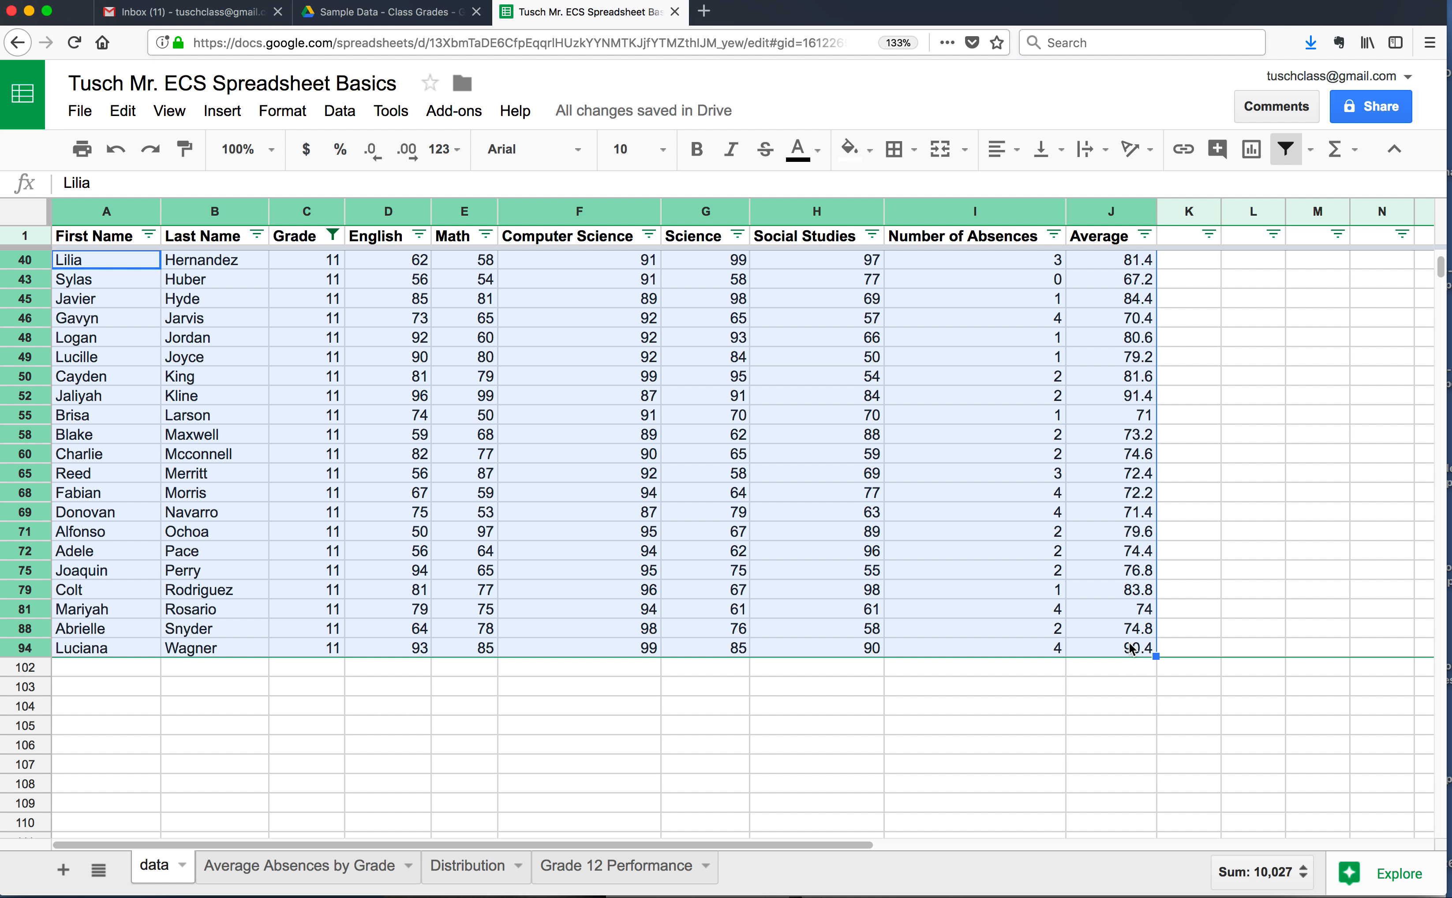
left_click(241, 867)
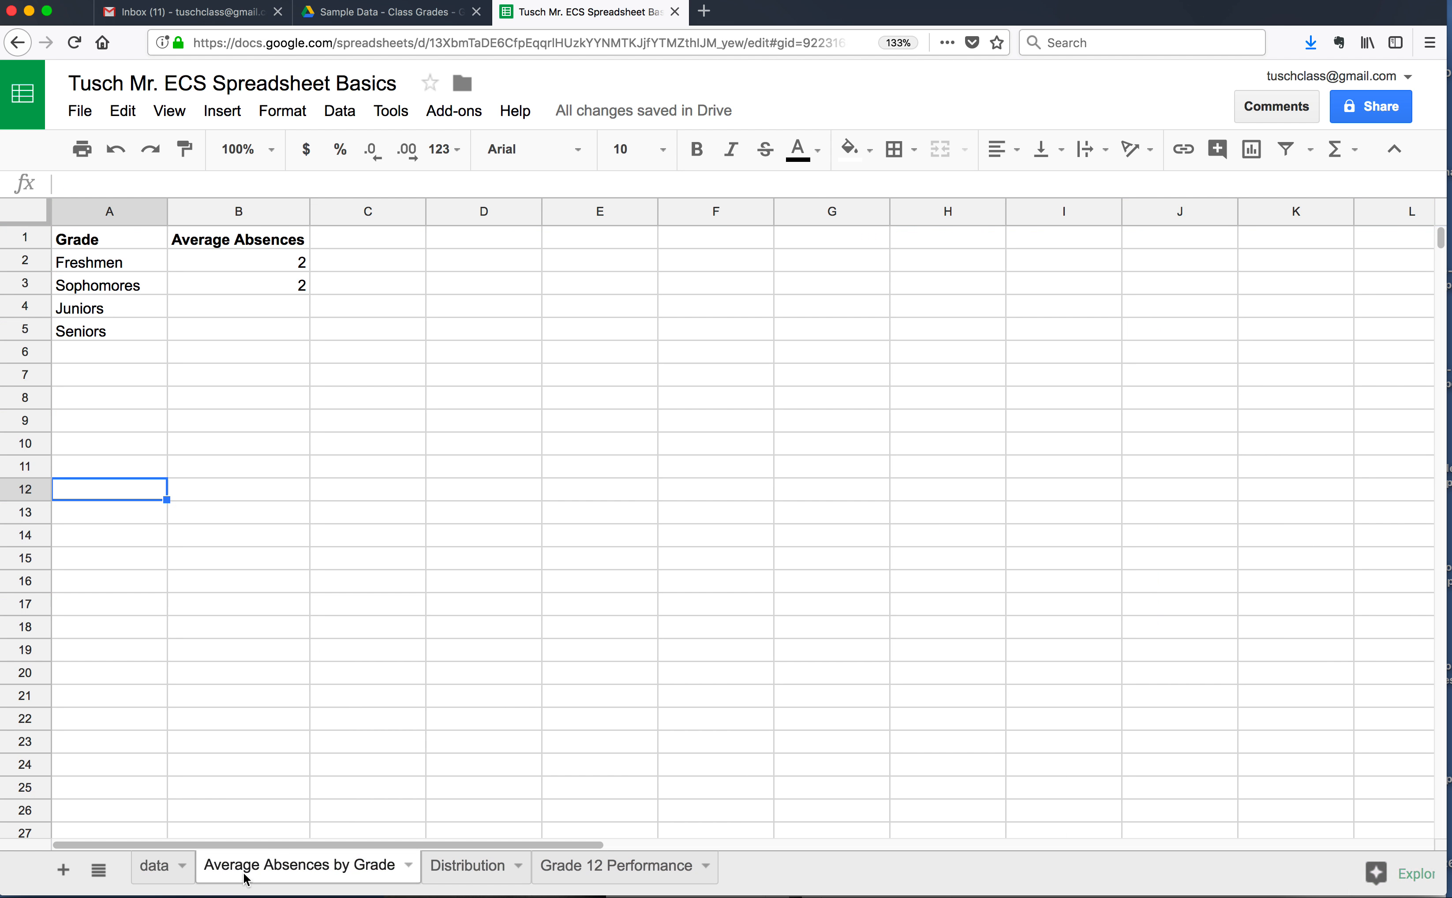
key("super+v")
Enter an AVERAGE formula in I33 over the juniors' absences in I12:I32.
scroll(315, 511, "down", 3)
left_click(1064, 787)
type("=AVERAGE(")
left_click_drag(1081, 766, 1086, 305)
key("Return")
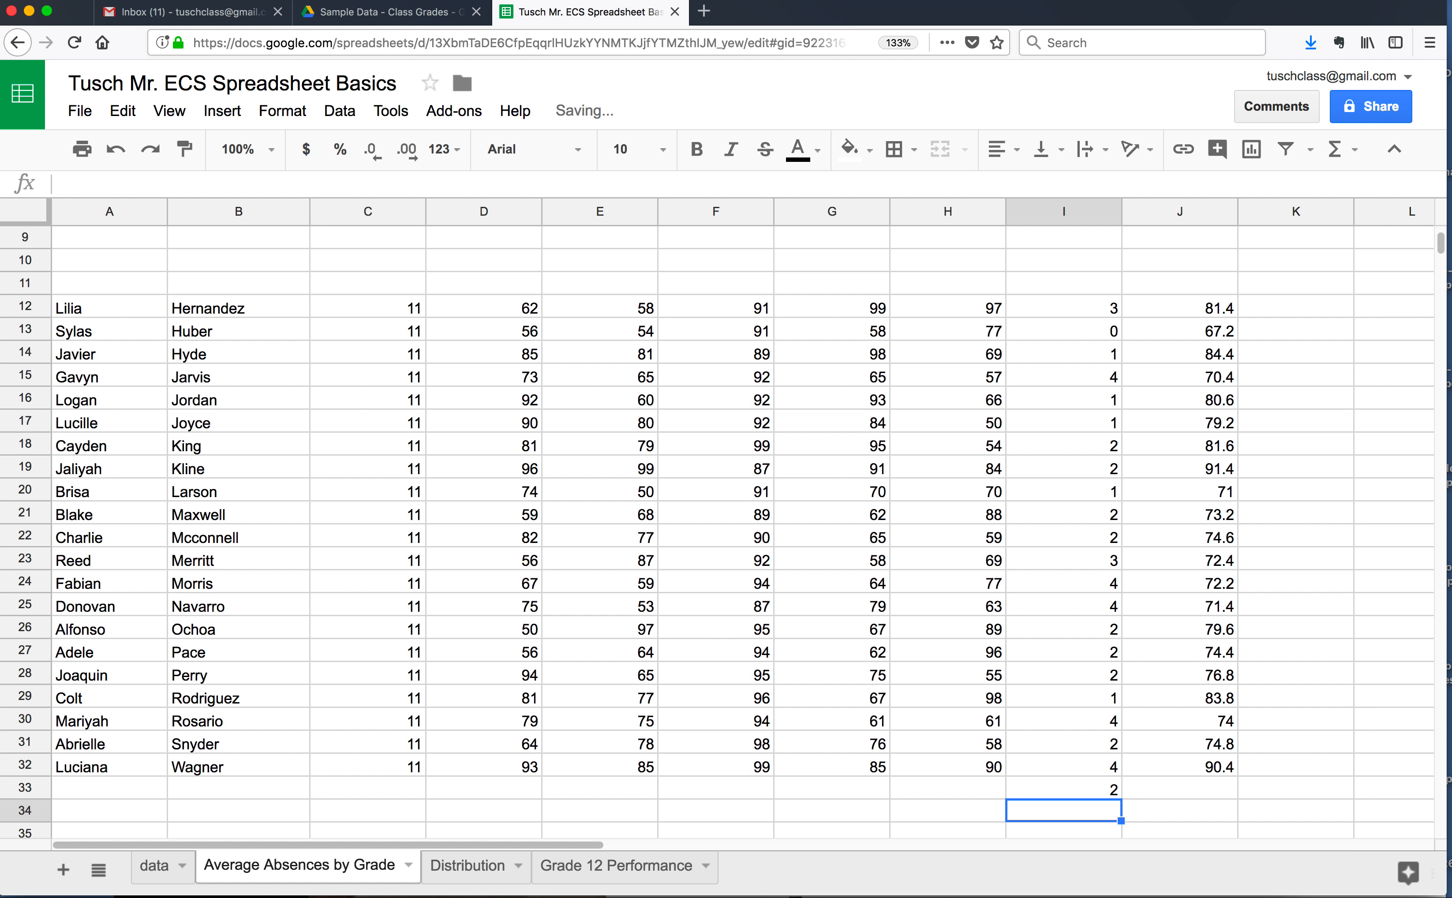
Select cell B4, the Average Absences entry for Juniors in the summary table.
scroll(1071, 298, "up", 3)
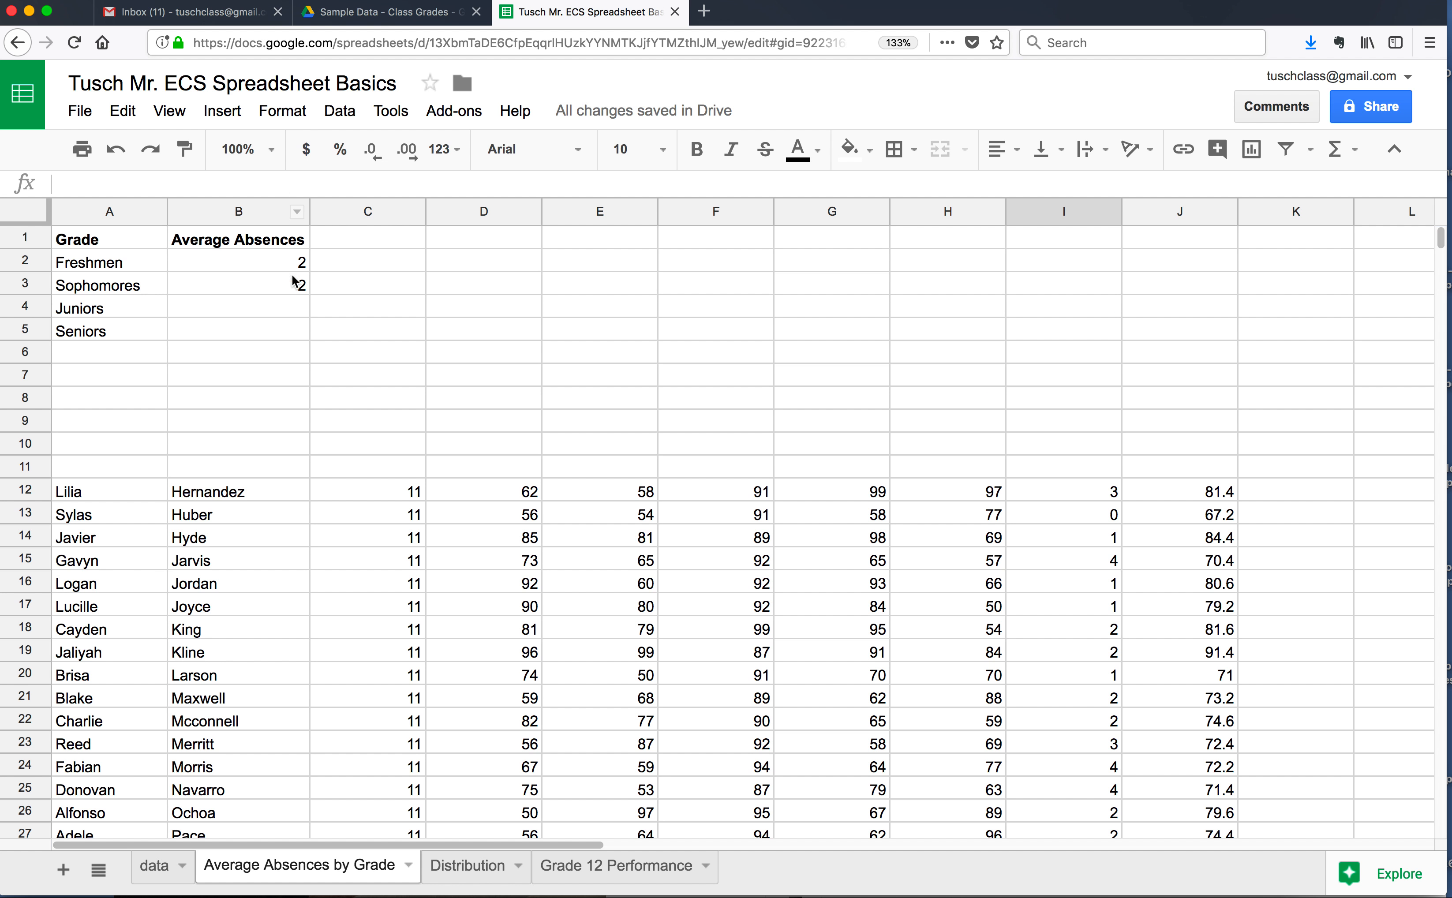
left_click(293, 305)
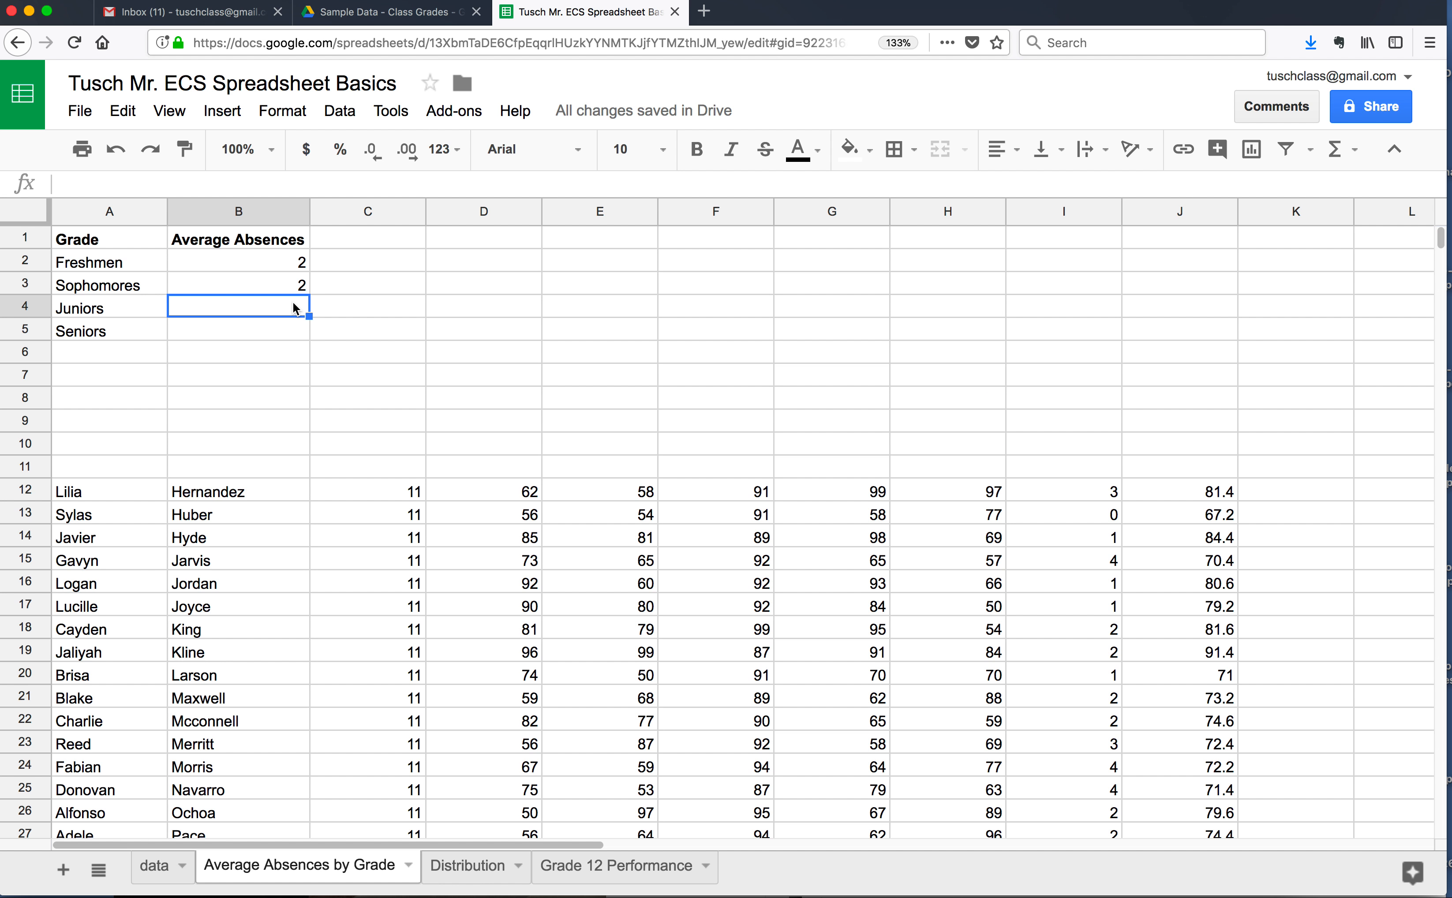